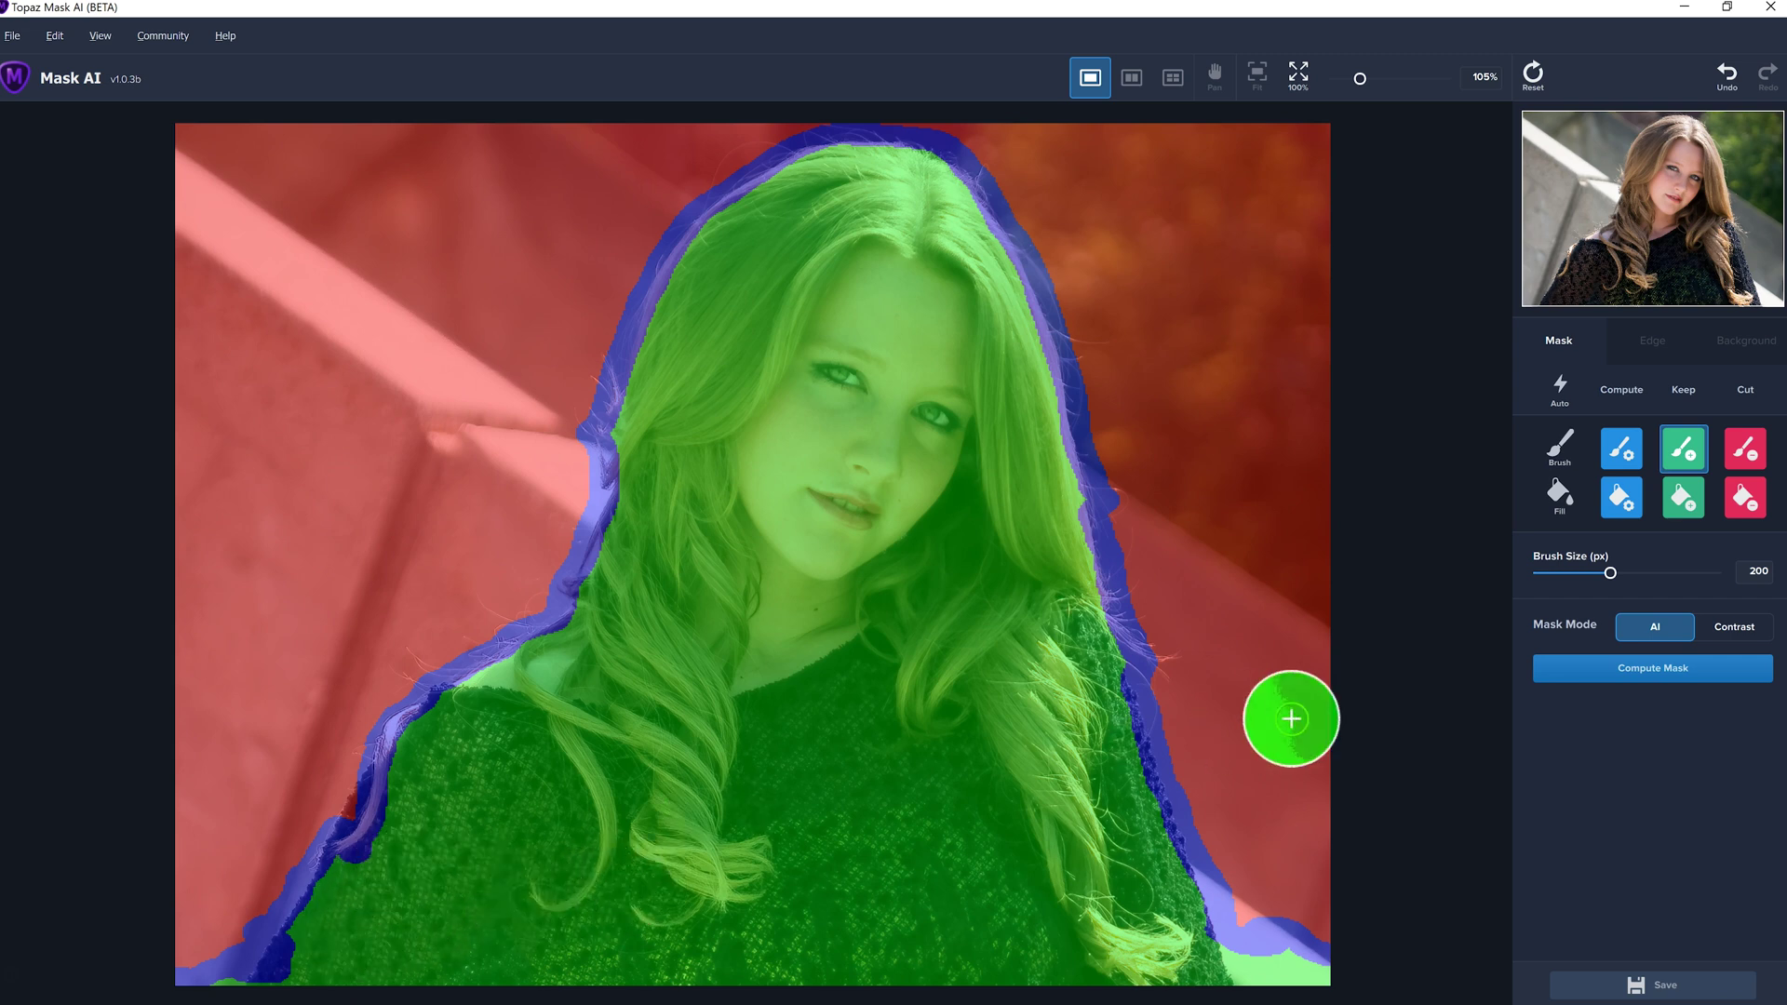
Mark the missed edge of the sleeve on the image's left side as compute, using a 90 px Compute brush.
click(1617, 445)
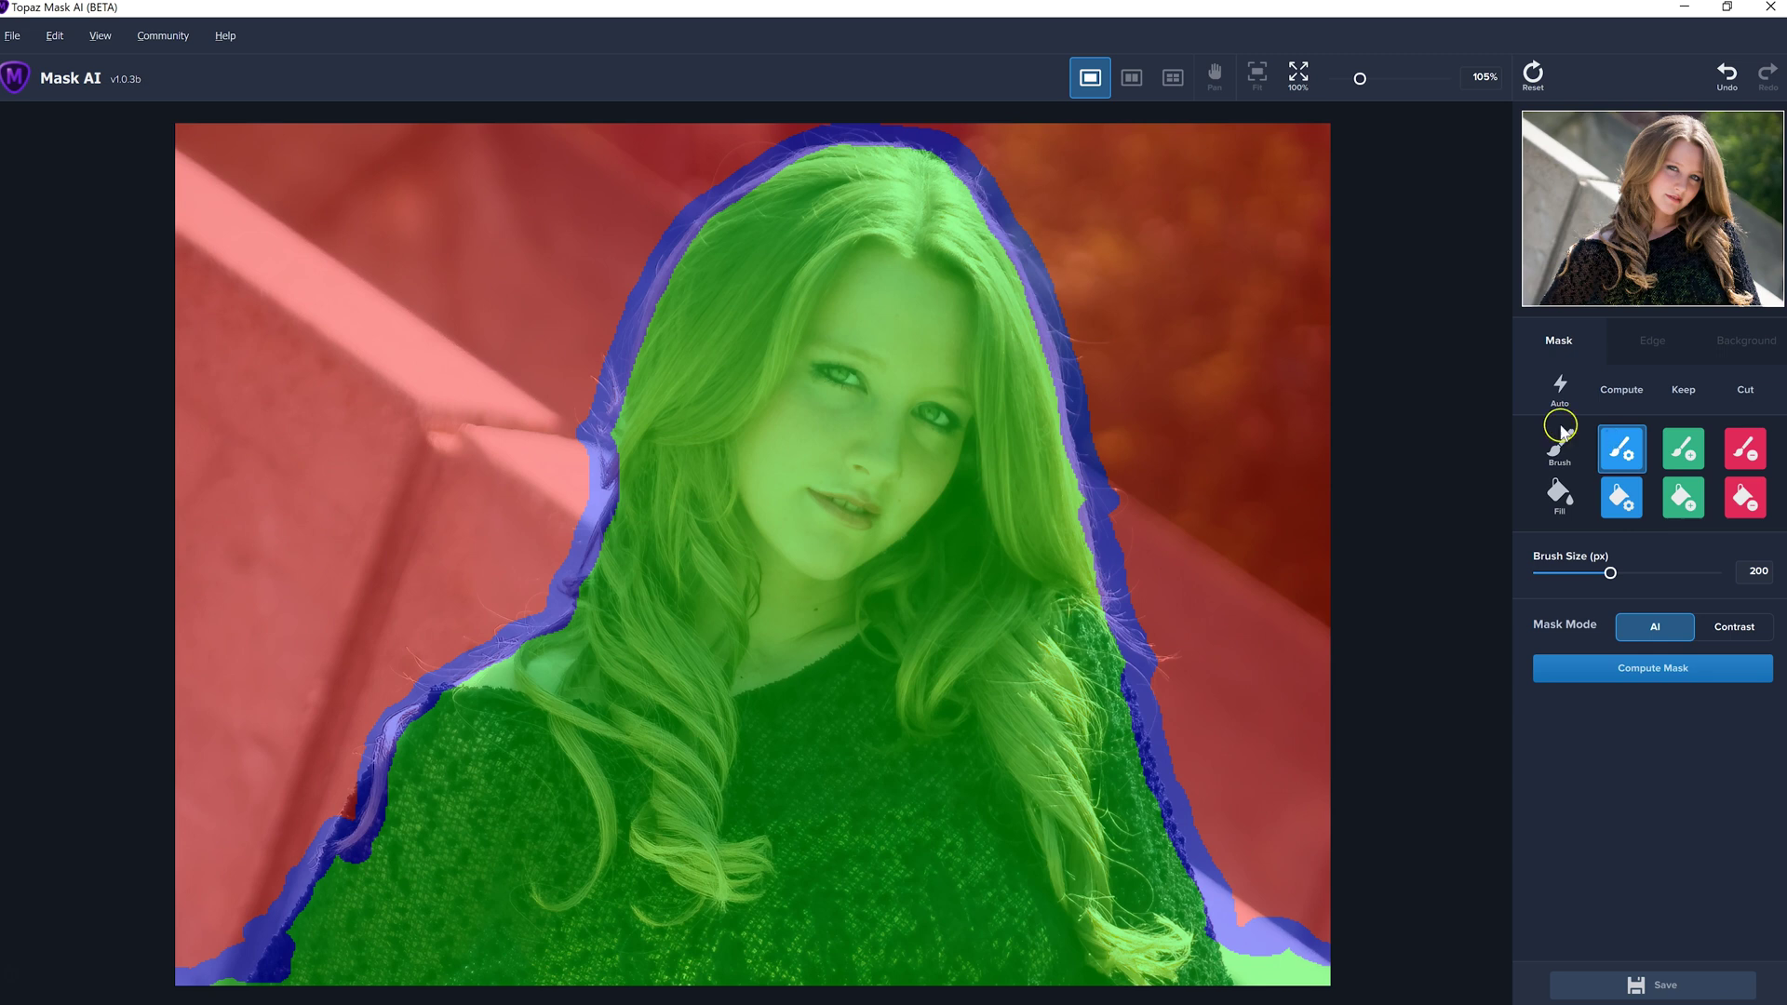
key(bracketleft)
key(bracketleft)
key(bracketleft)
key(bracketleft)
key(bracketleft)
key(bracketleft)
key(bracketleft)
key(bracketleft)
key(bracketleft)
key(bracketleft)
key(bracketleft)
mouse_move(359, 808)
mouse_down()
mouse_move(366, 790)
mouse_move(372, 843)
mouse_up()
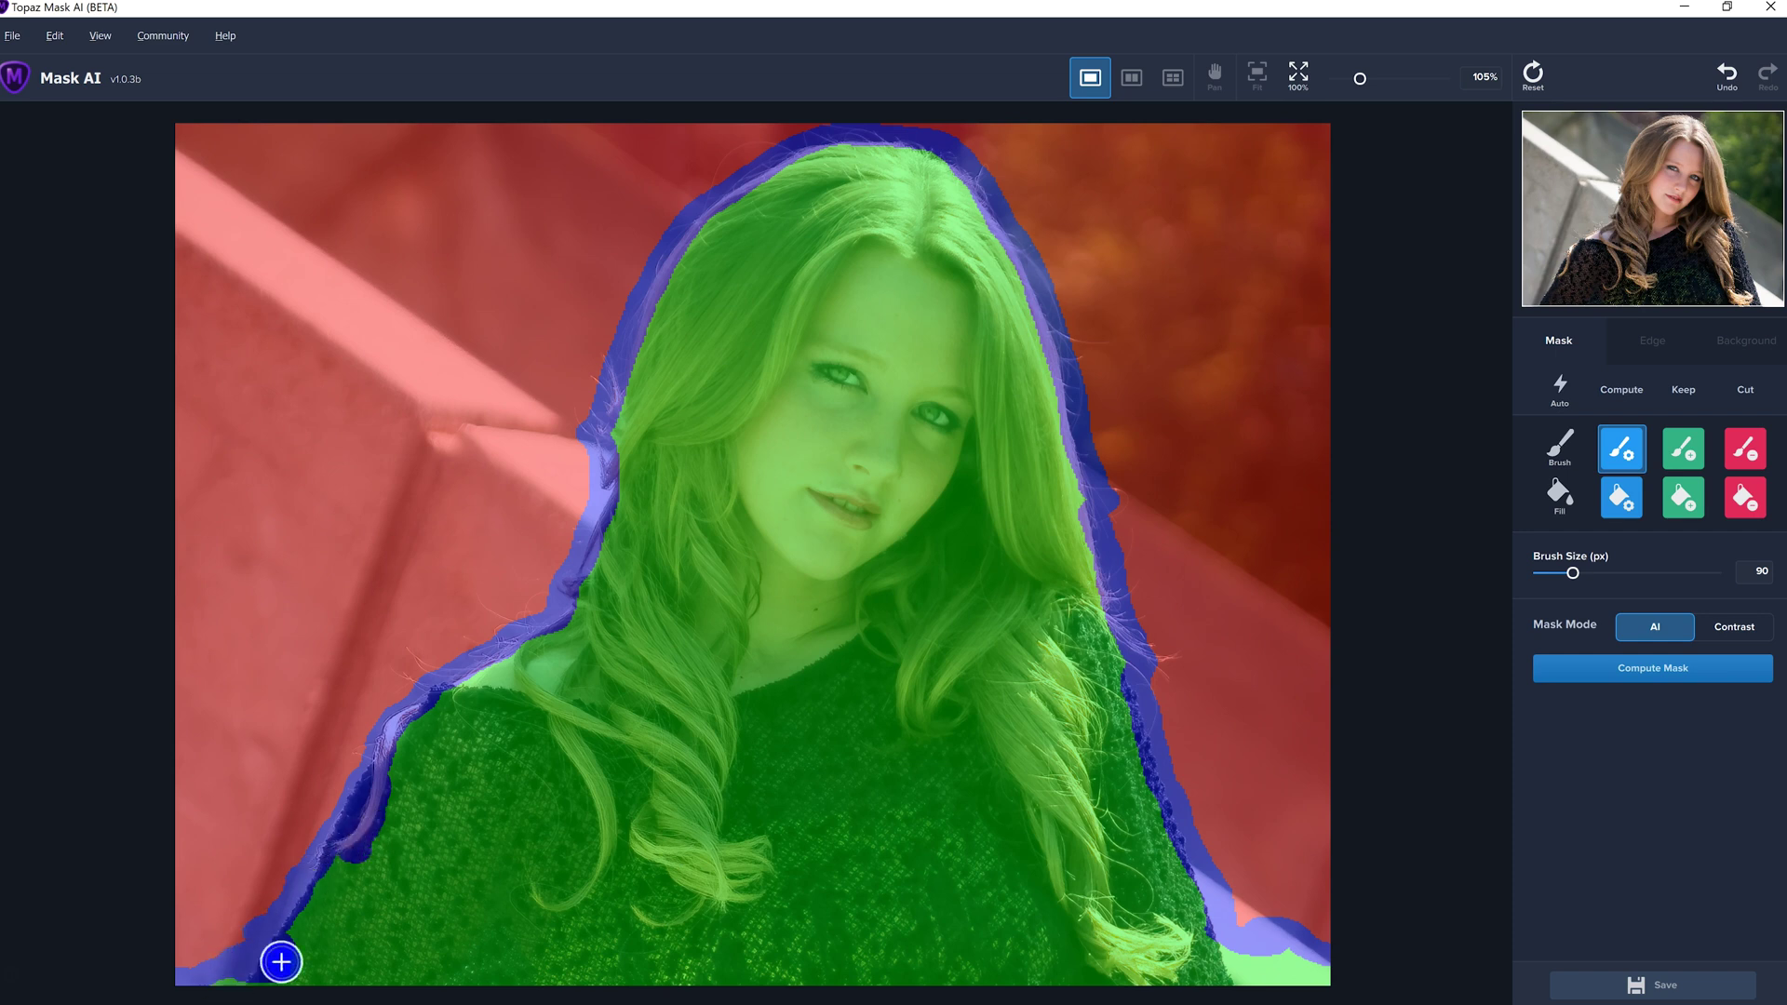
Extend the compute outline over the stray hairs along the shoulder, the crown and both sides of the hair.
mouse_move(403, 670)
mouse_down()
mouse_move(489, 694)
mouse_move(481, 656)
mouse_move(519, 654)
mouse_move(496, 612)
mouse_move(581, 659)
mouse_move(609, 520)
mouse_move(545, 638)
mouse_move(535, 624)
mouse_move(591, 482)
mouse_move(593, 404)
mouse_move(604, 377)
mouse_move(613, 408)
mouse_move(707, 208)
mouse_move(927, 175)
mouse_move(795, 182)
mouse_move(805, 158)
mouse_move(769, 151)
mouse_move(732, 188)
mouse_up()
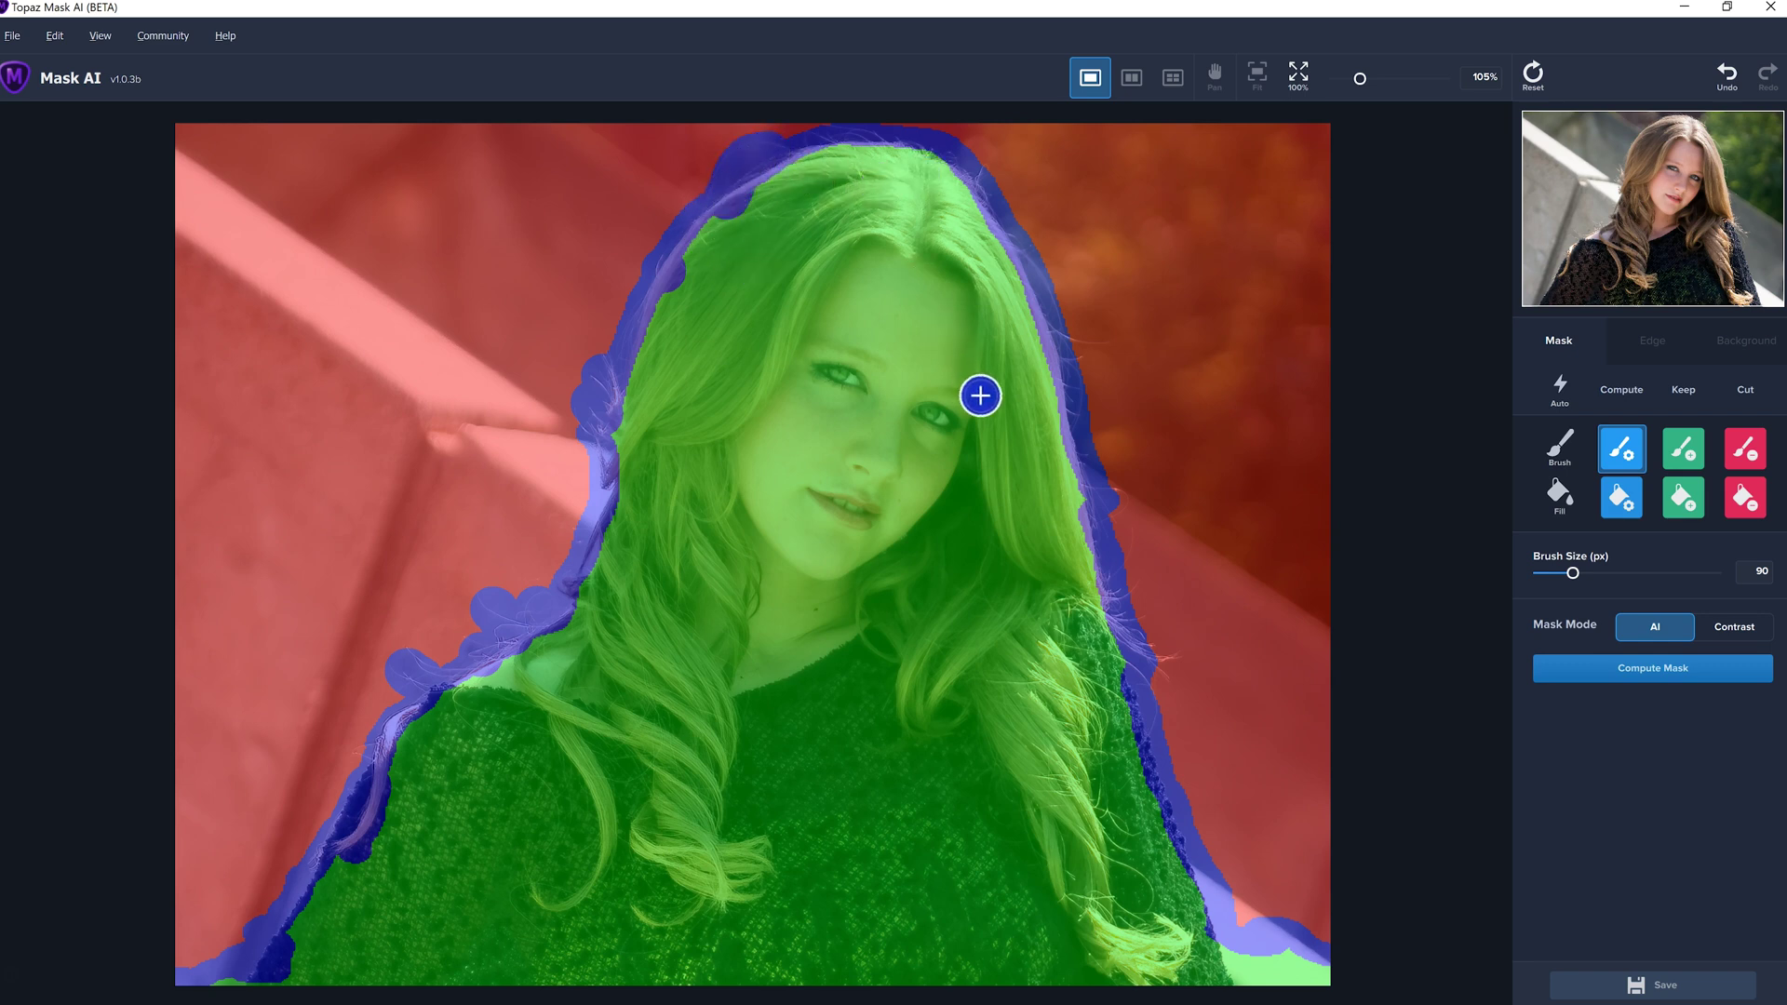
click(1109, 502)
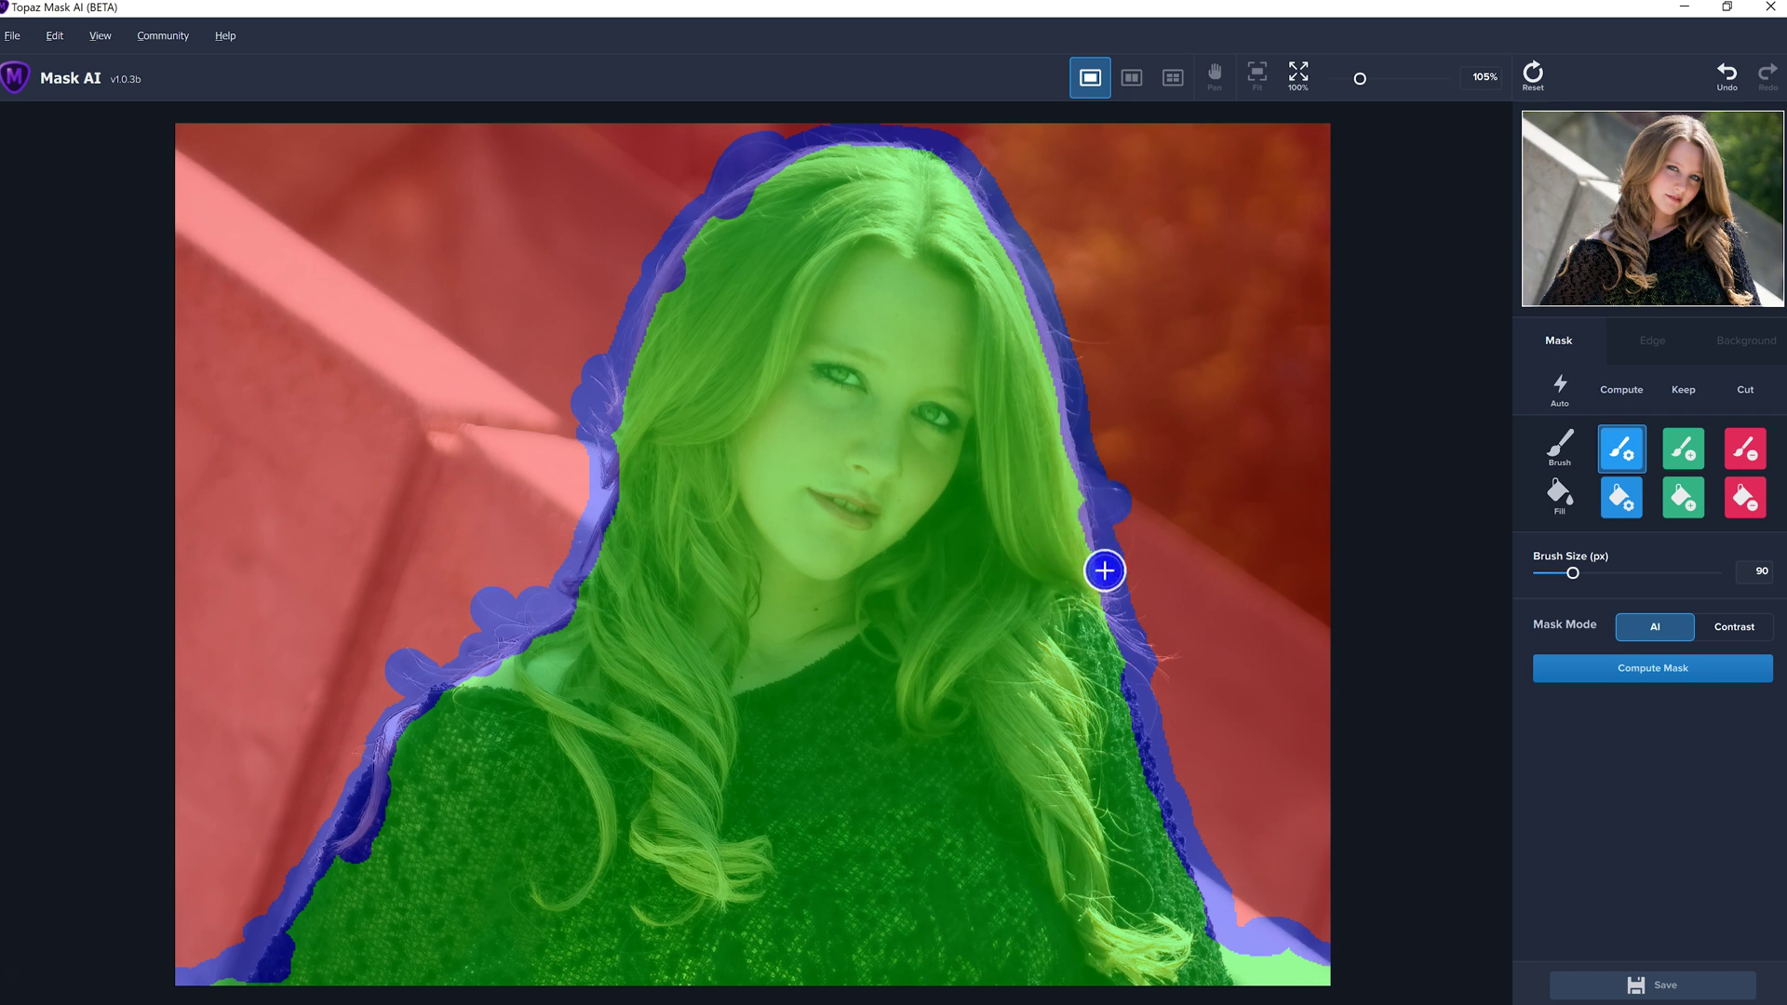
click(1163, 663)
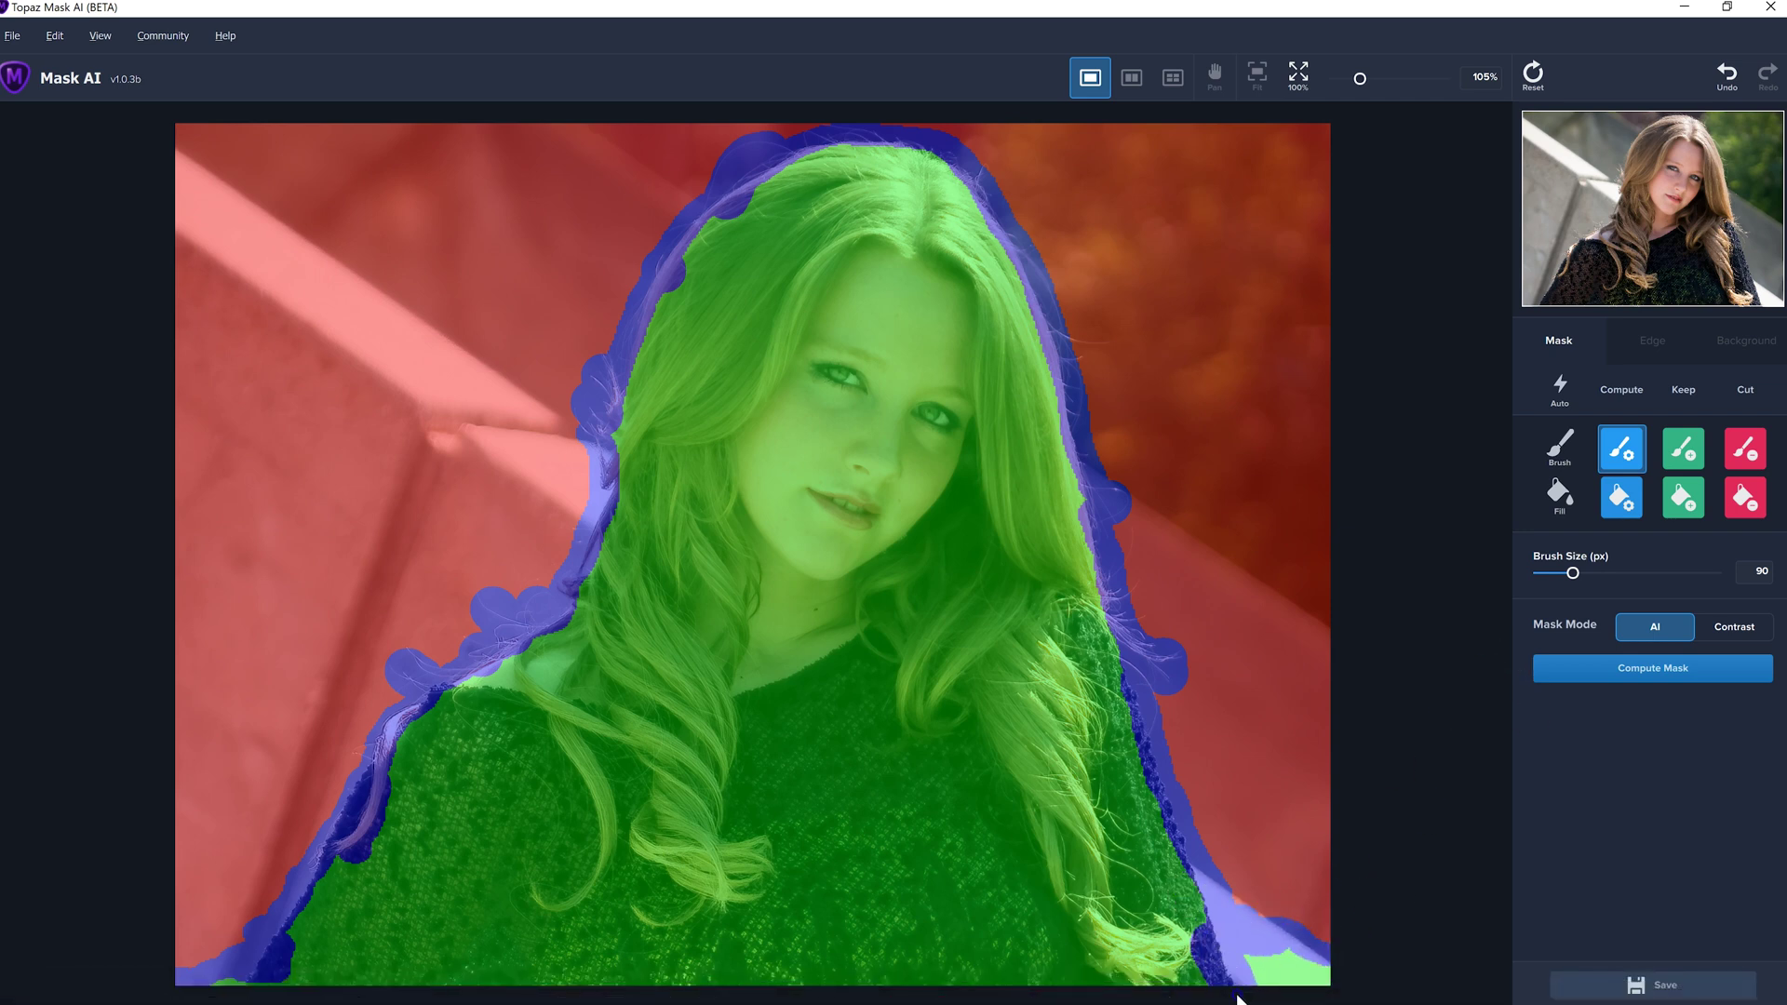
Mark the leftover background in the image's bottom-right corner and beside the right sleeve as cut, and compute the mask.
mouse_move(1261, 998)
click(1745, 449)
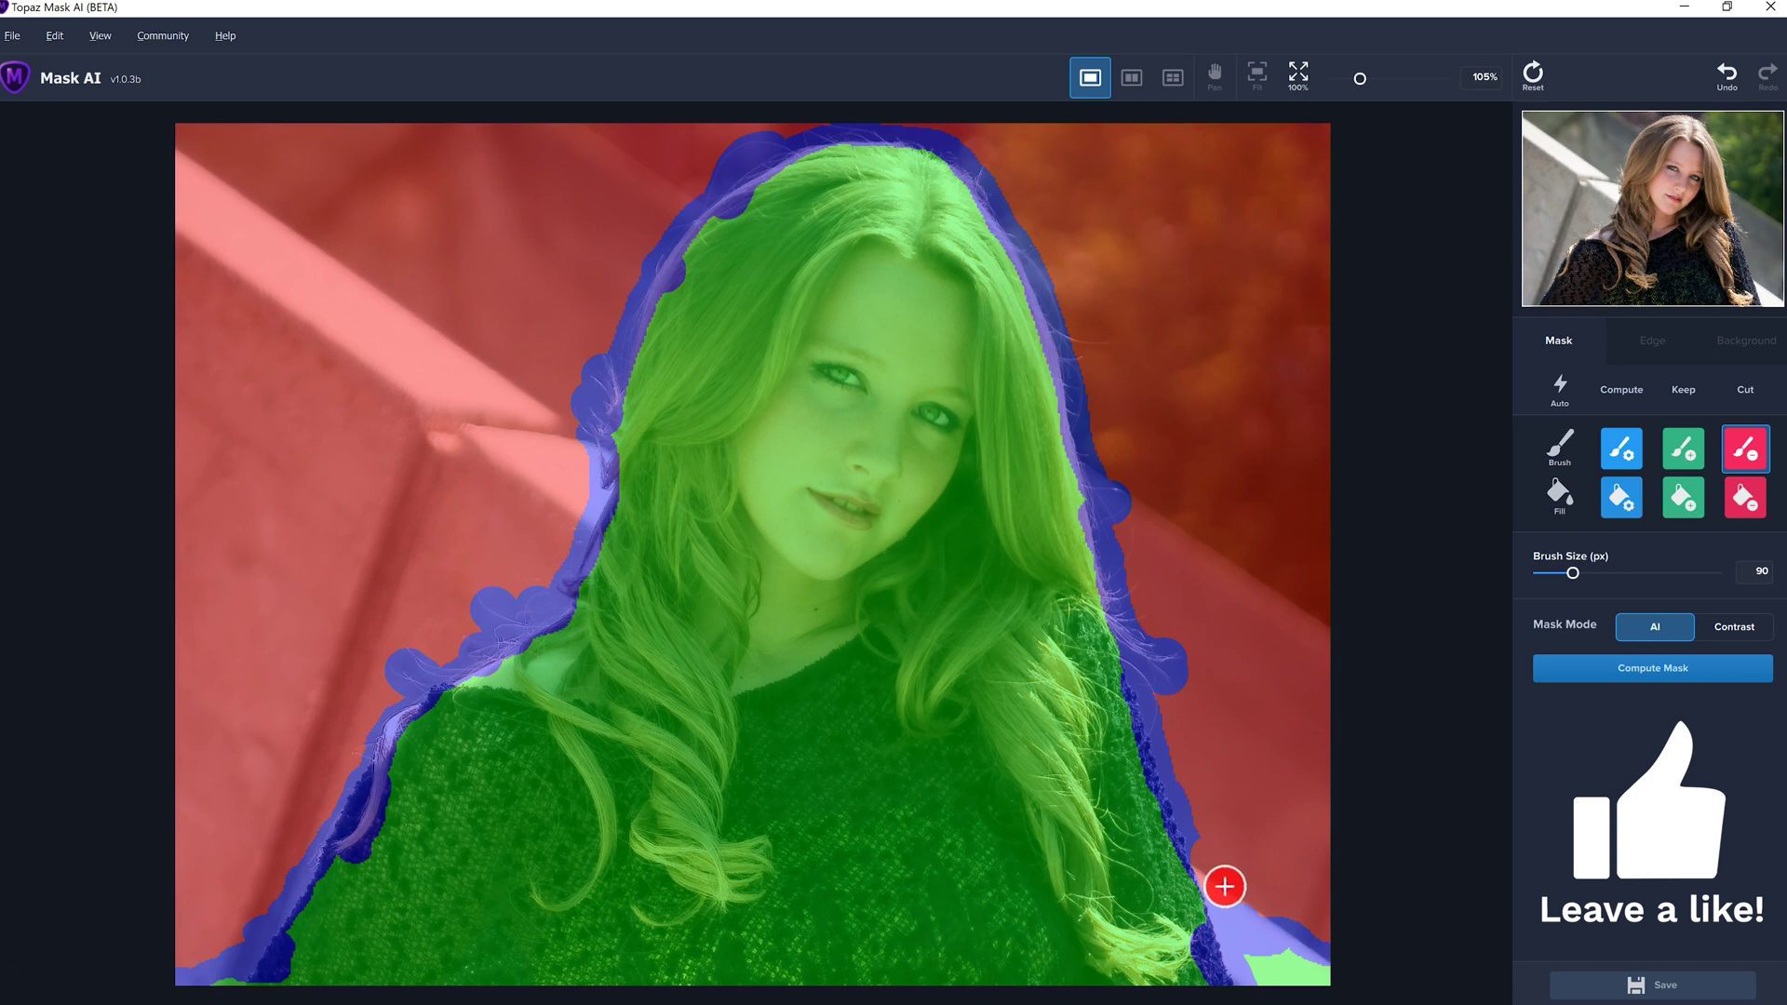
mouse_move(1238, 905)
mouse_down()
mouse_move(1262, 979)
mouse_move(1286, 941)
mouse_move(1325, 981)
mouse_up()
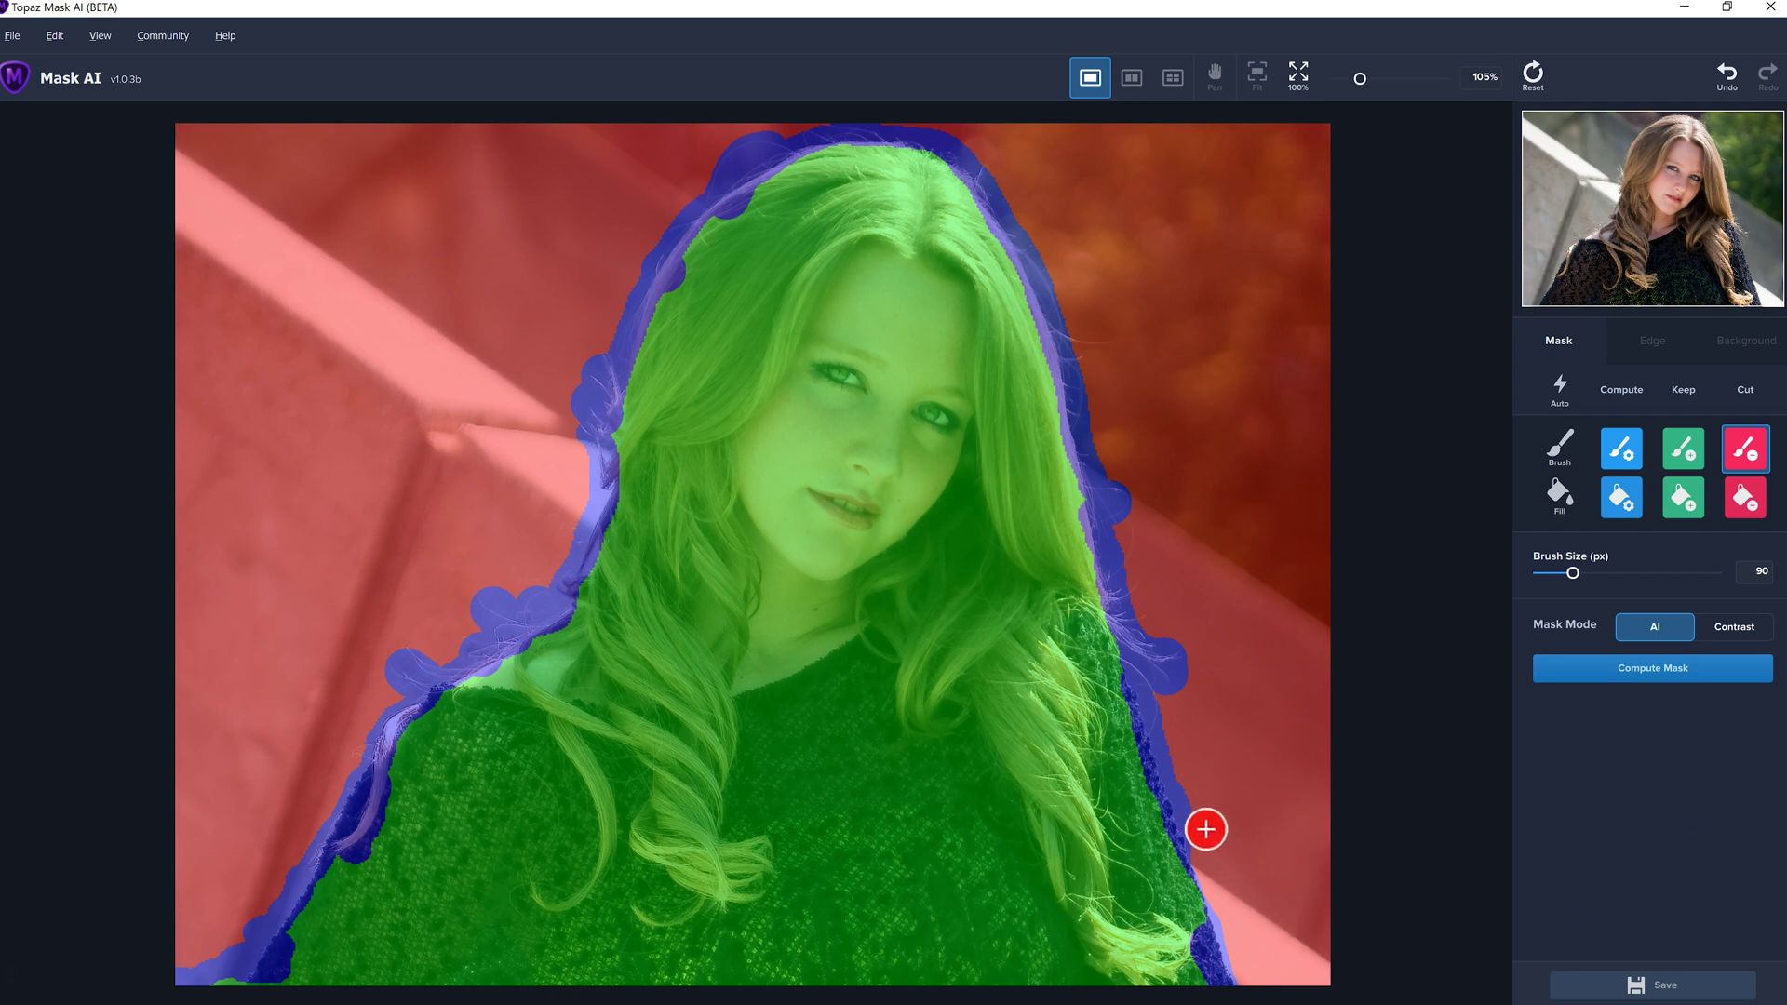
mouse_move(1190, 777)
mouse_down()
mouse_move(1169, 704)
mouse_move(1239, 740)
mouse_up()
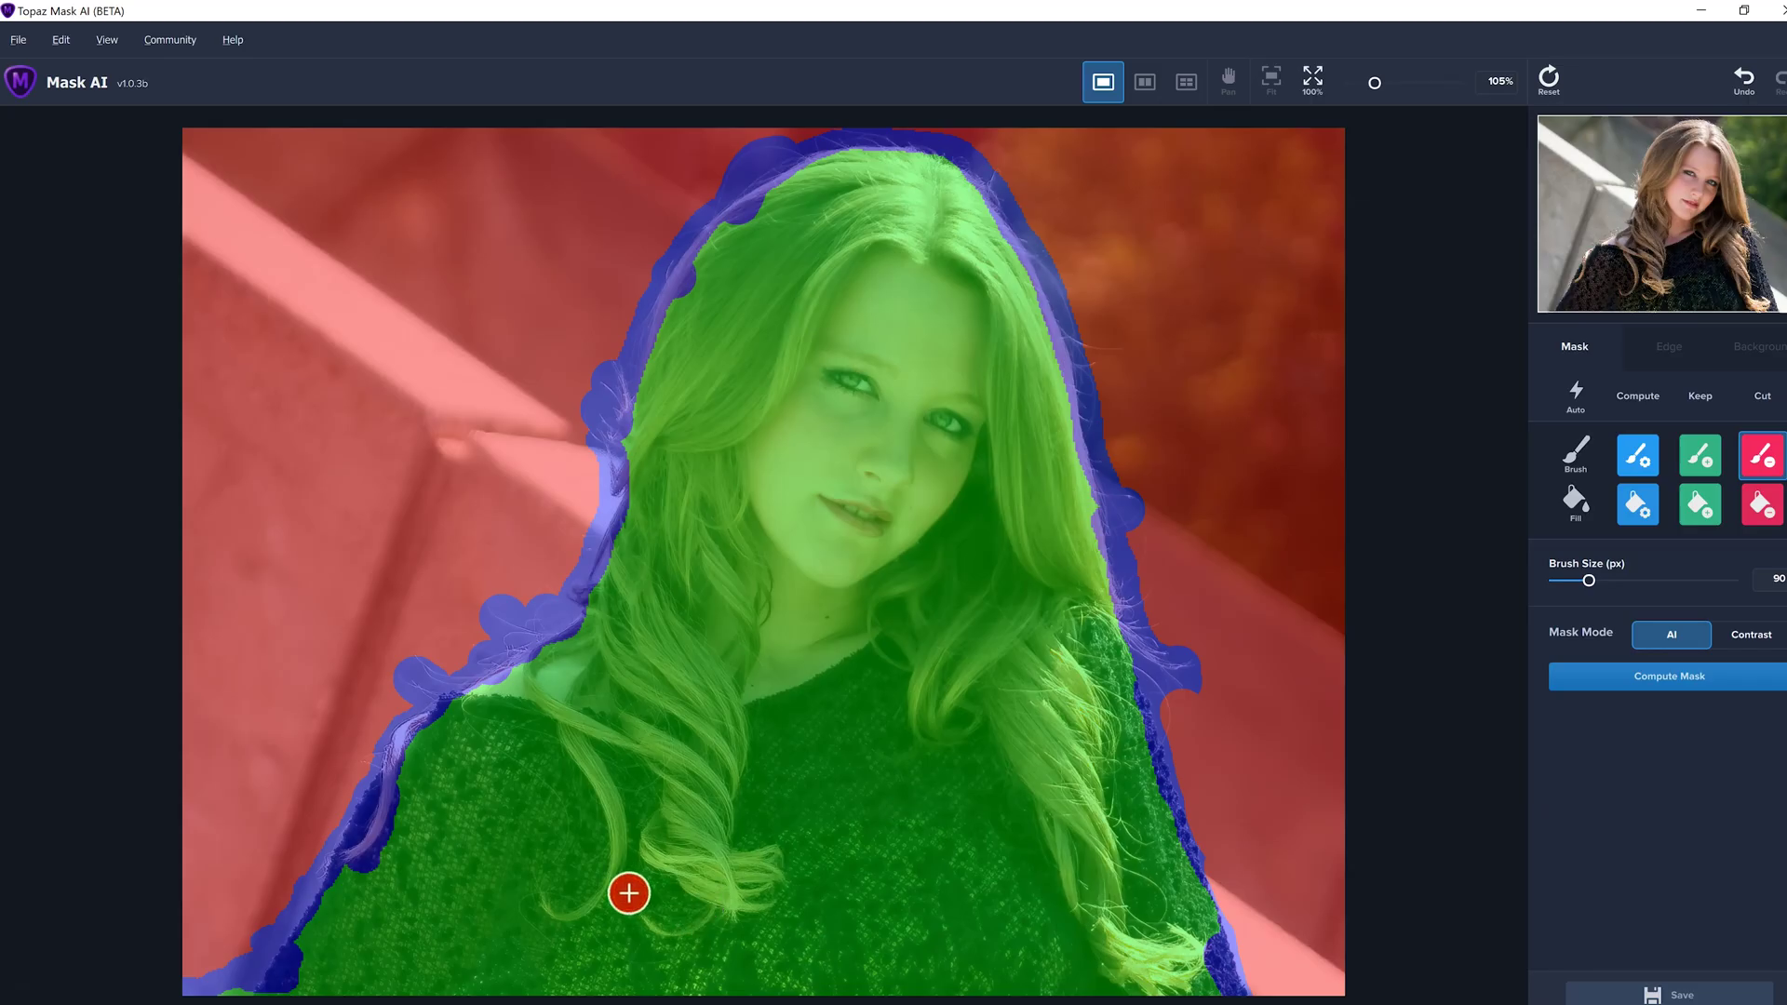
click(1687, 678)
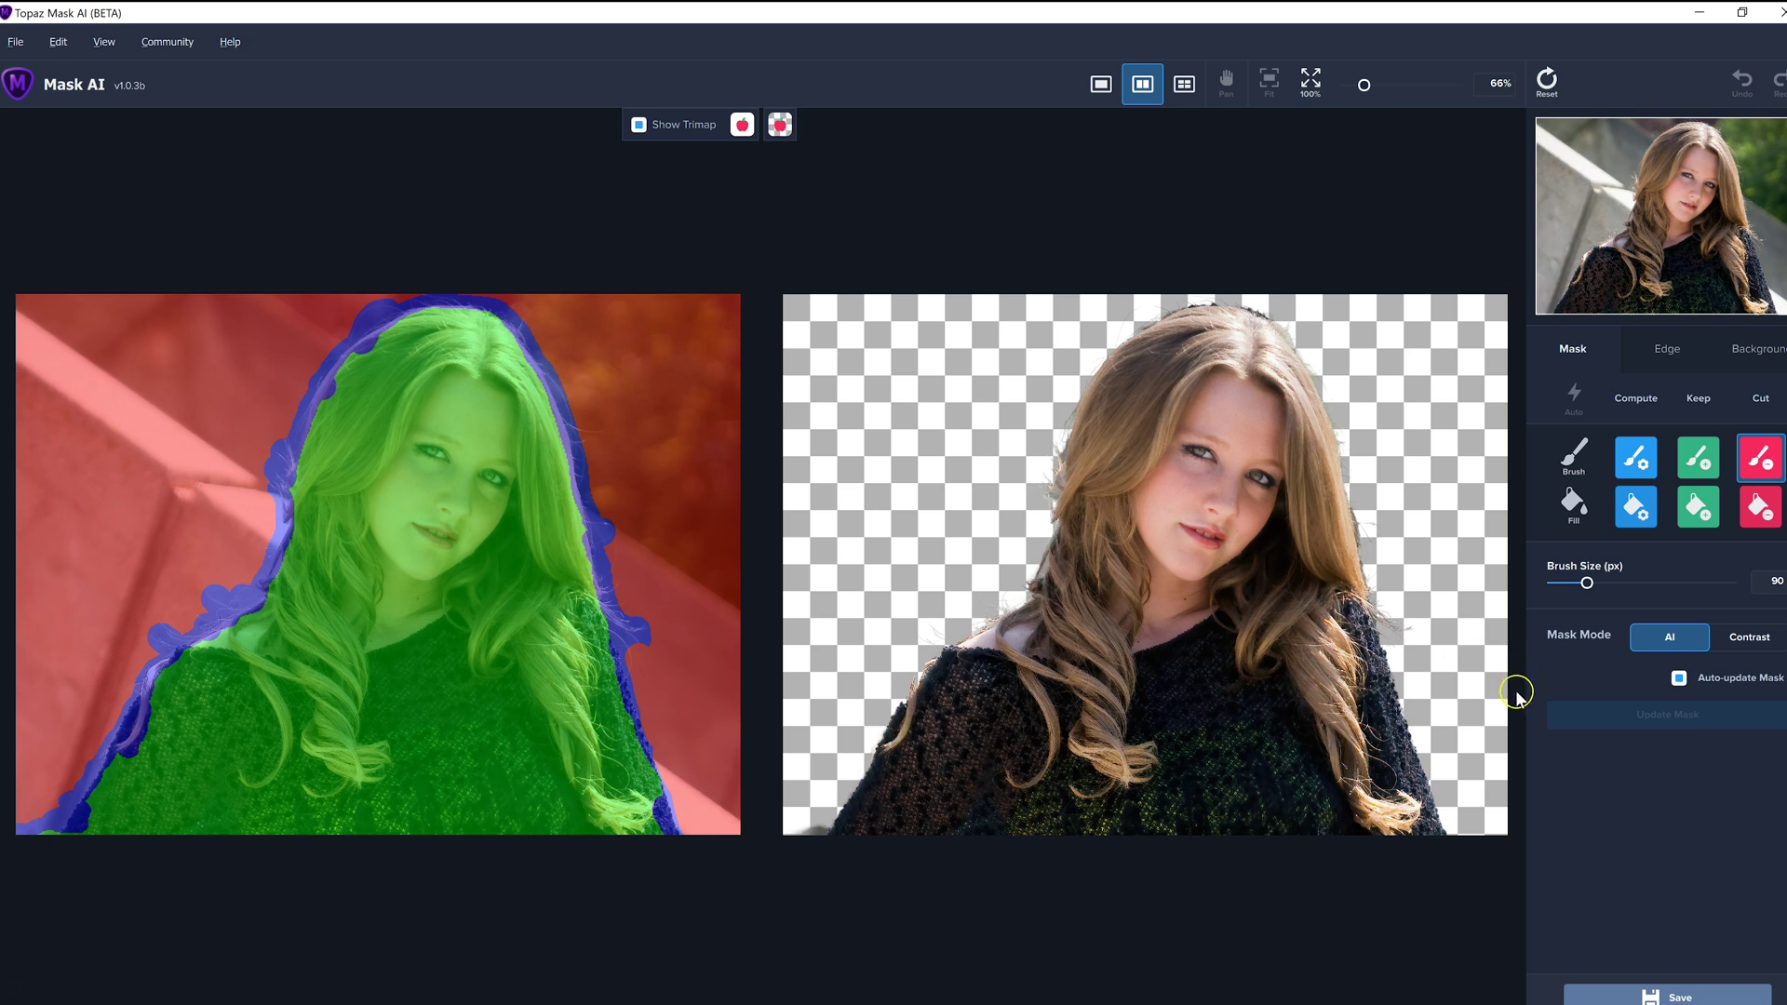
Restore the edge of the left-hand shoulder and sleeve in the cutout by painting it with the Keep brush.
click(1699, 470)
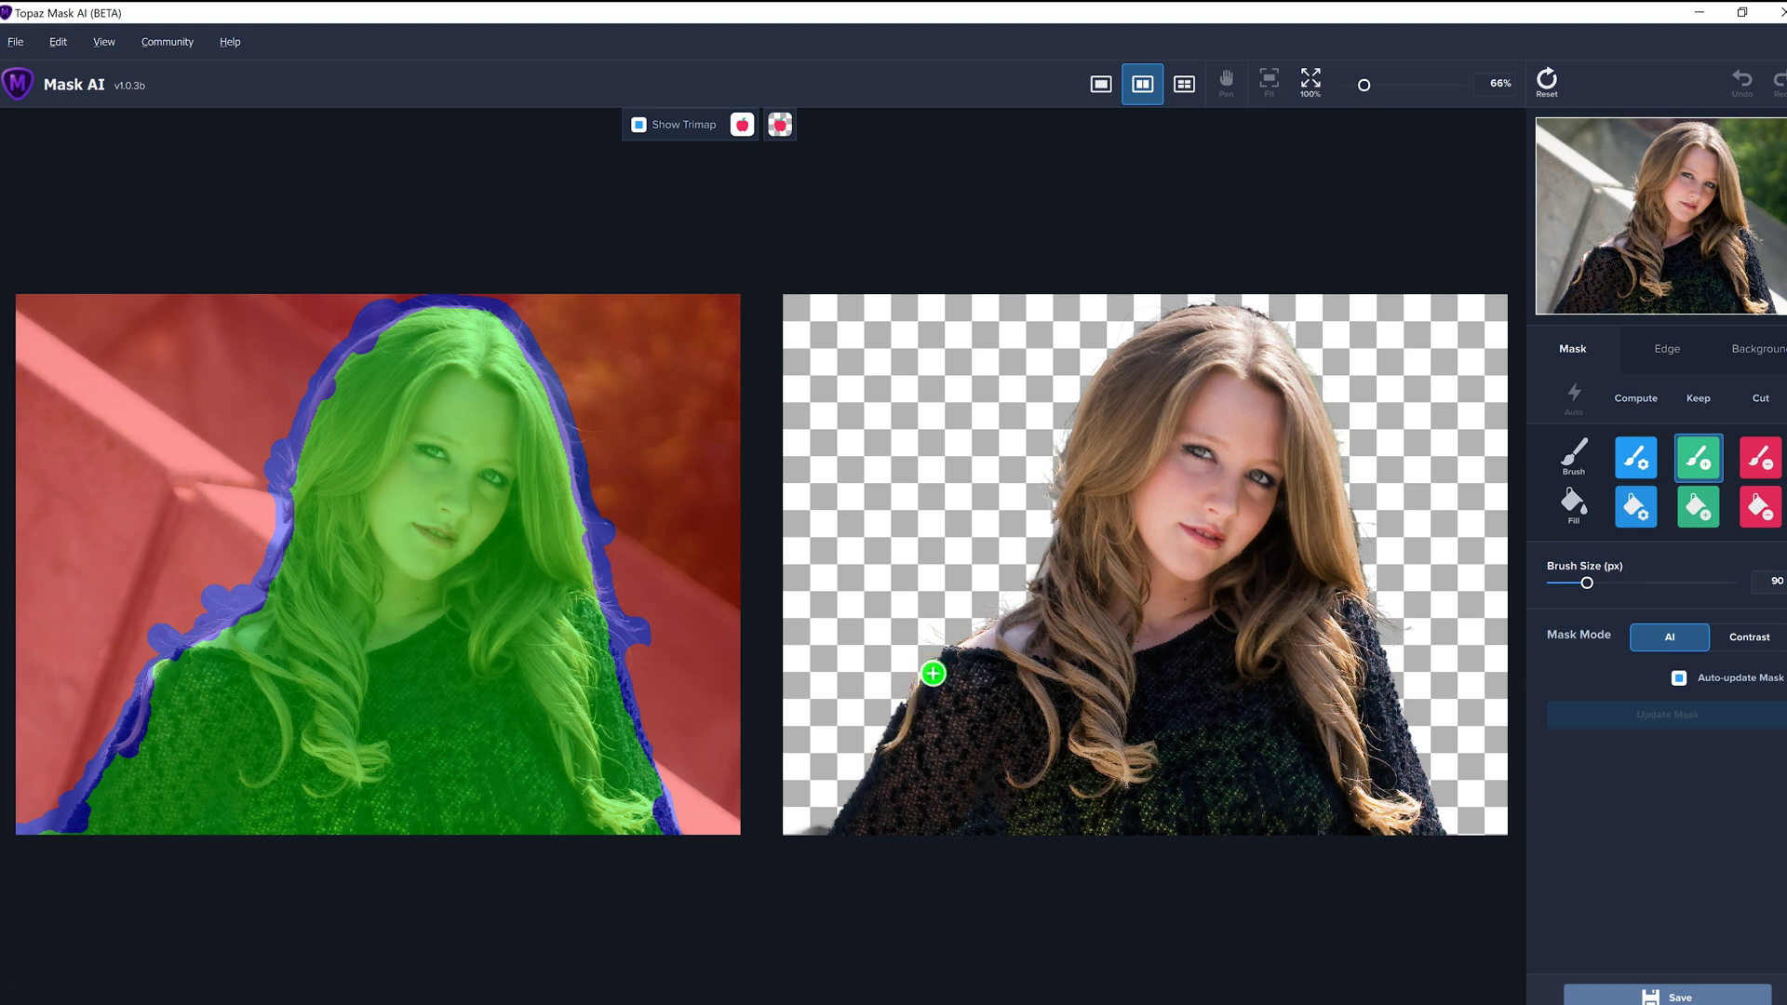
drag(923, 686, 927, 712)
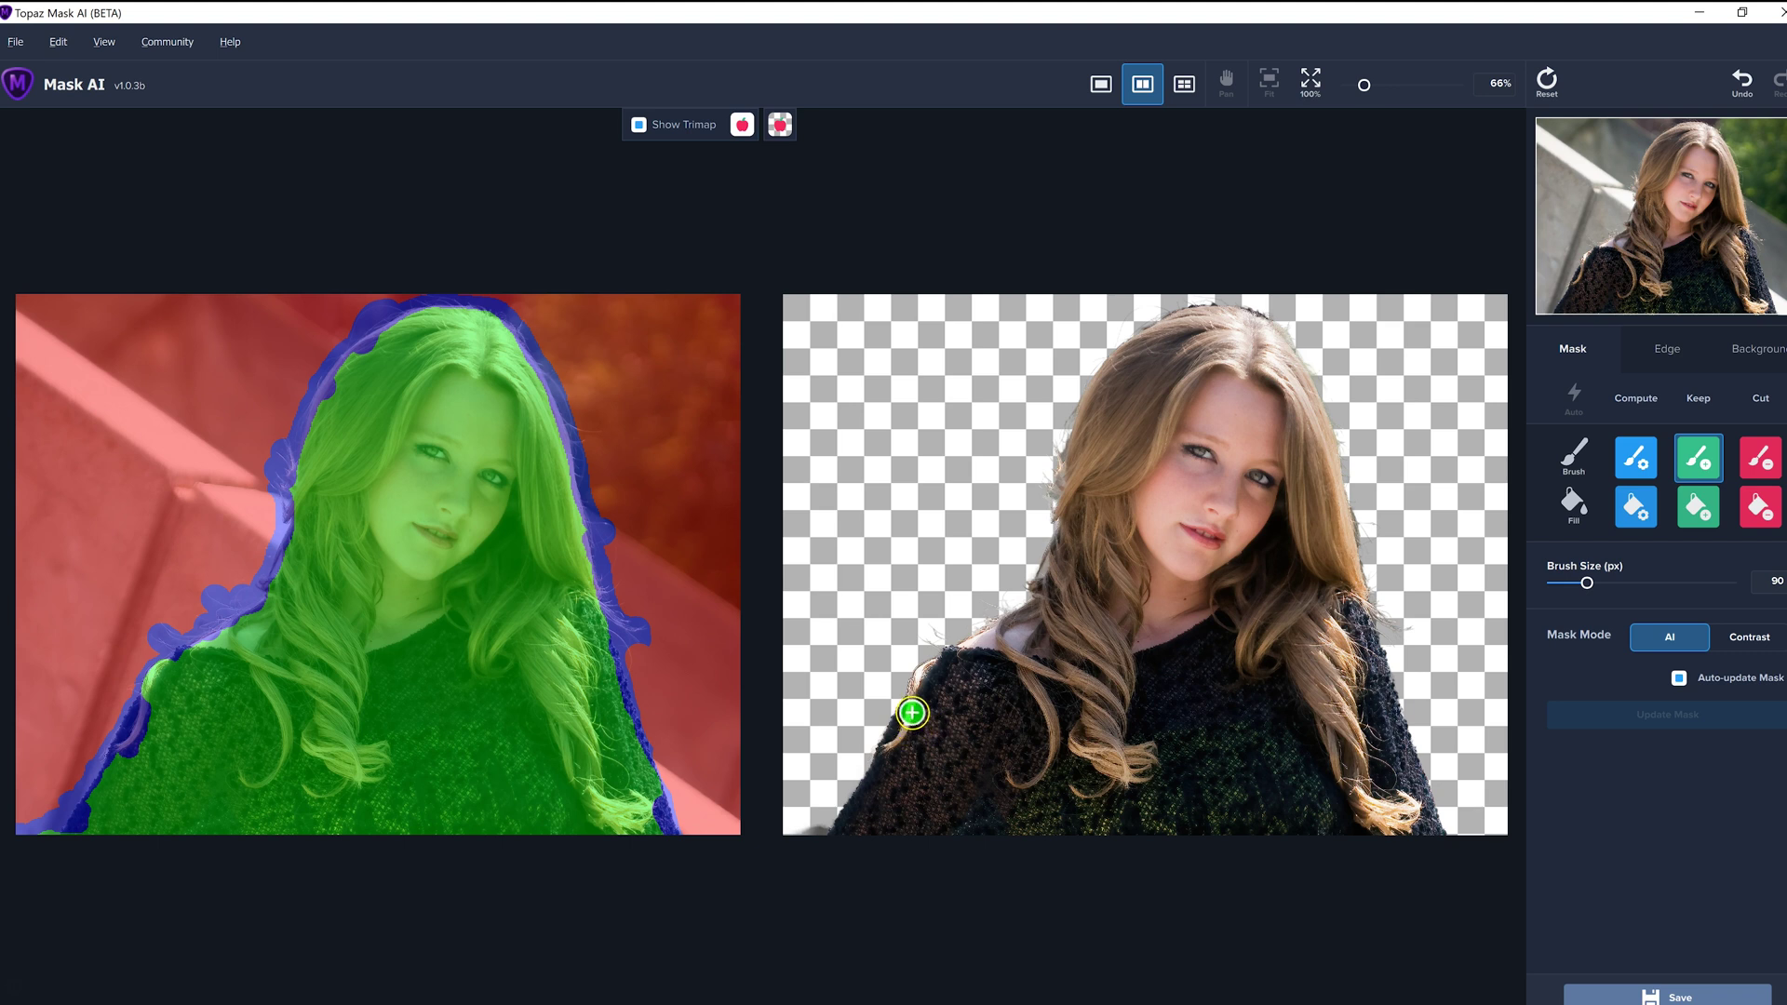
click(947, 663)
Refine the mask edge around the hair with an Edge Shift of -0.18 and a Defringe of 22.
drag(1360, 85, 1388, 88)
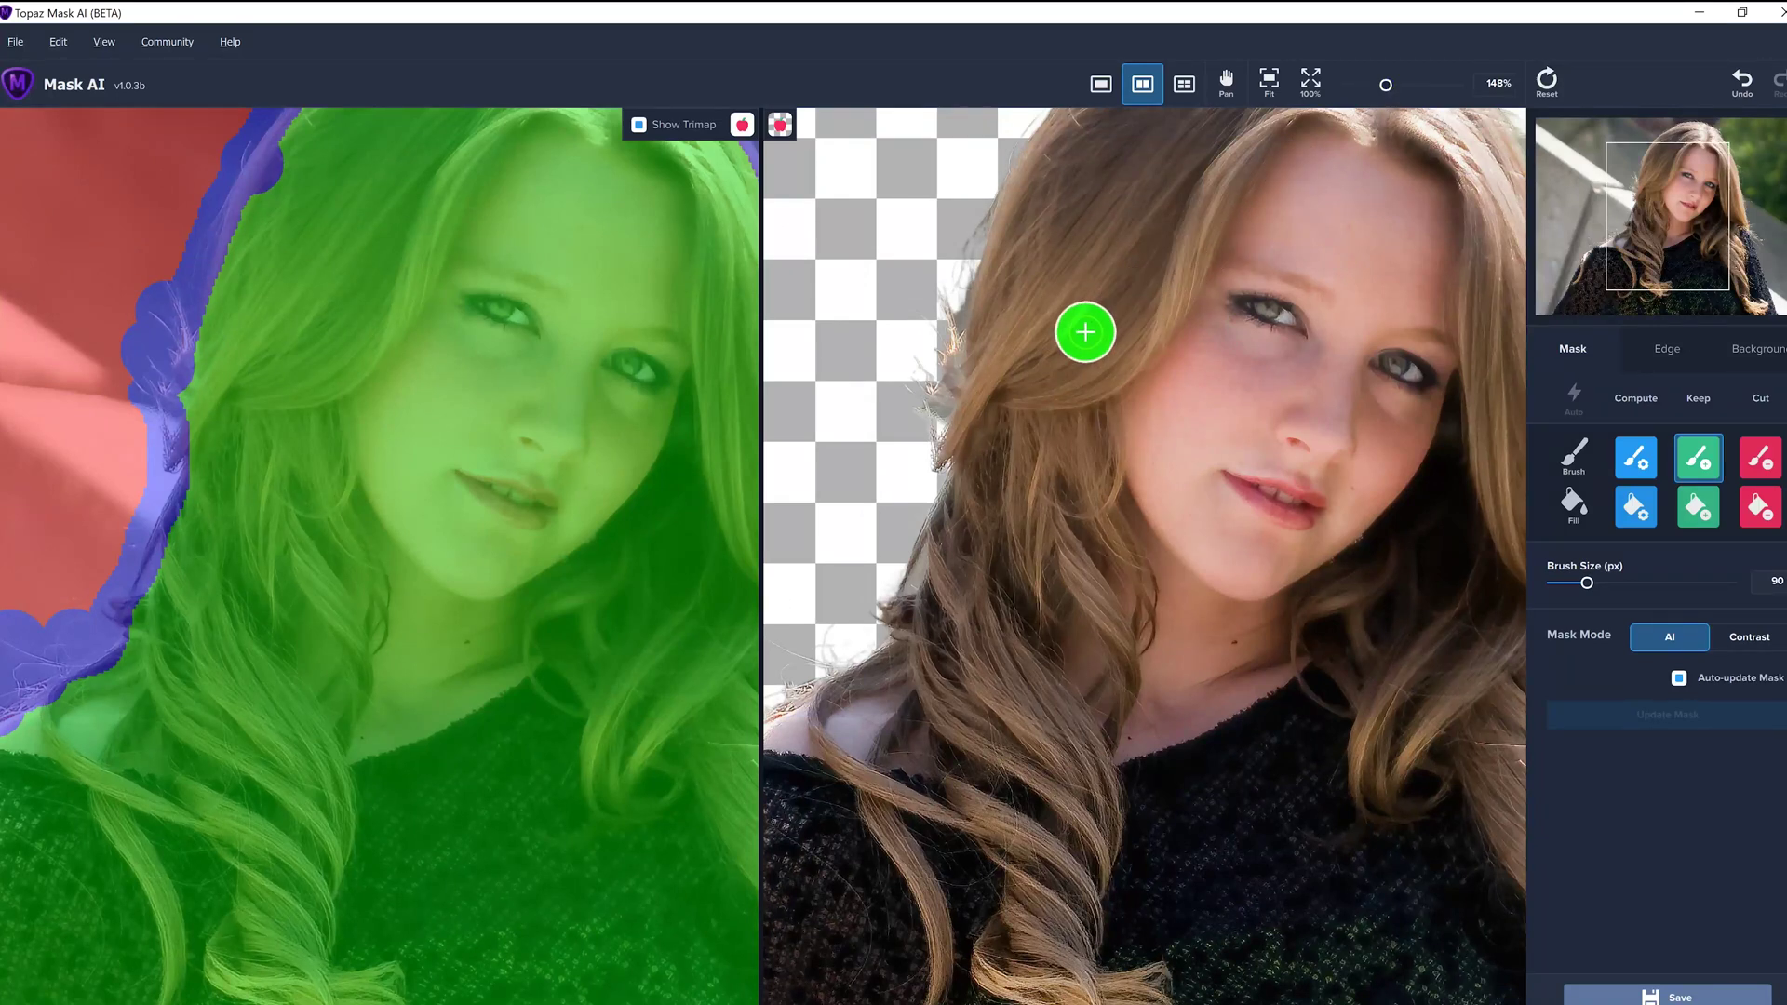
key(space)
drag(1089, 313, 996, 626)
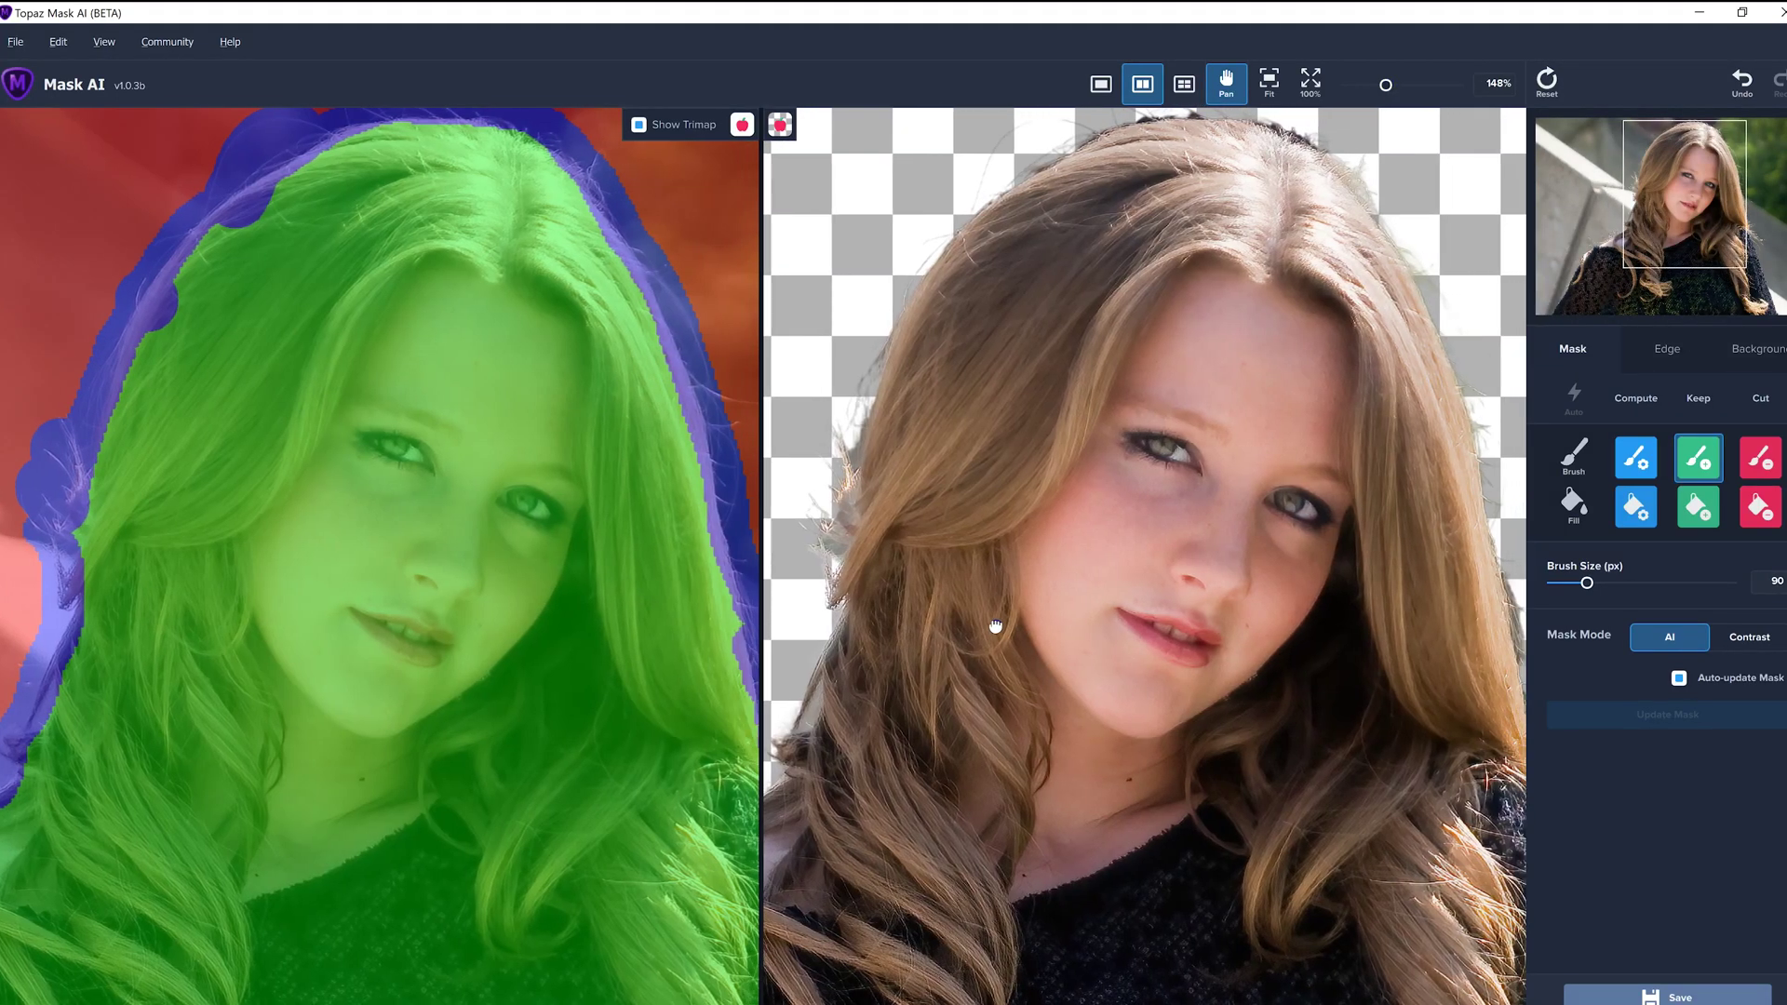
key(space)
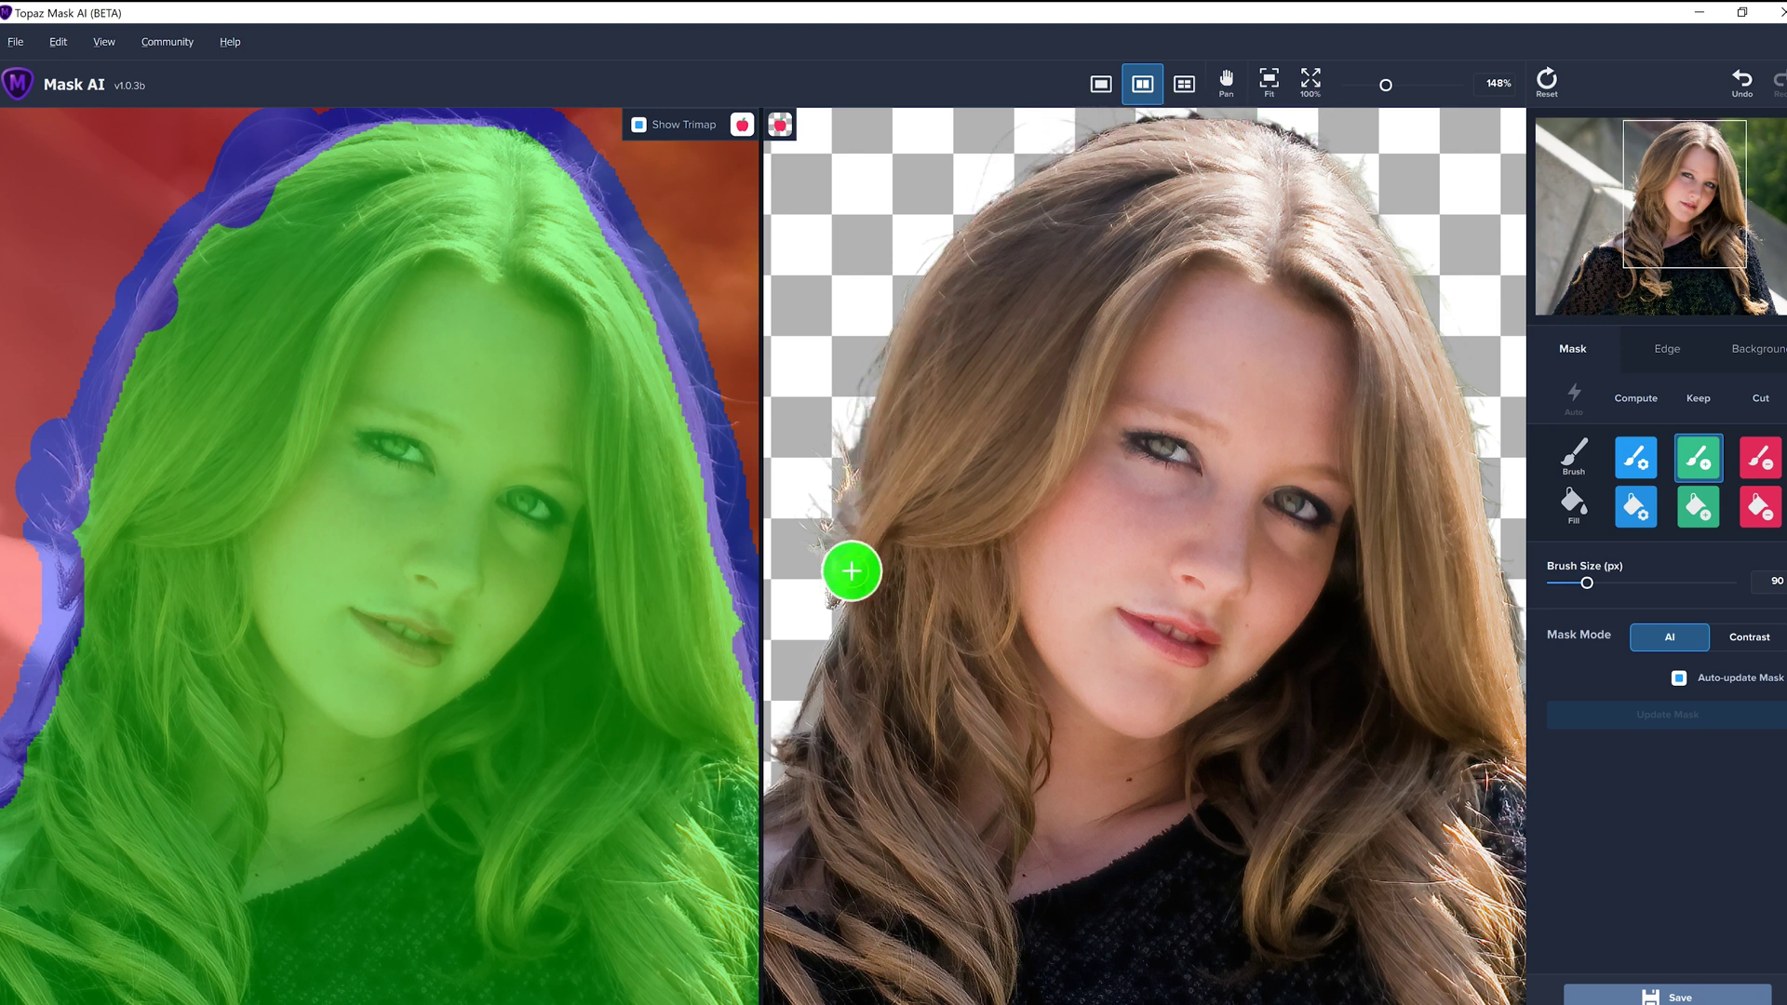
click(1673, 350)
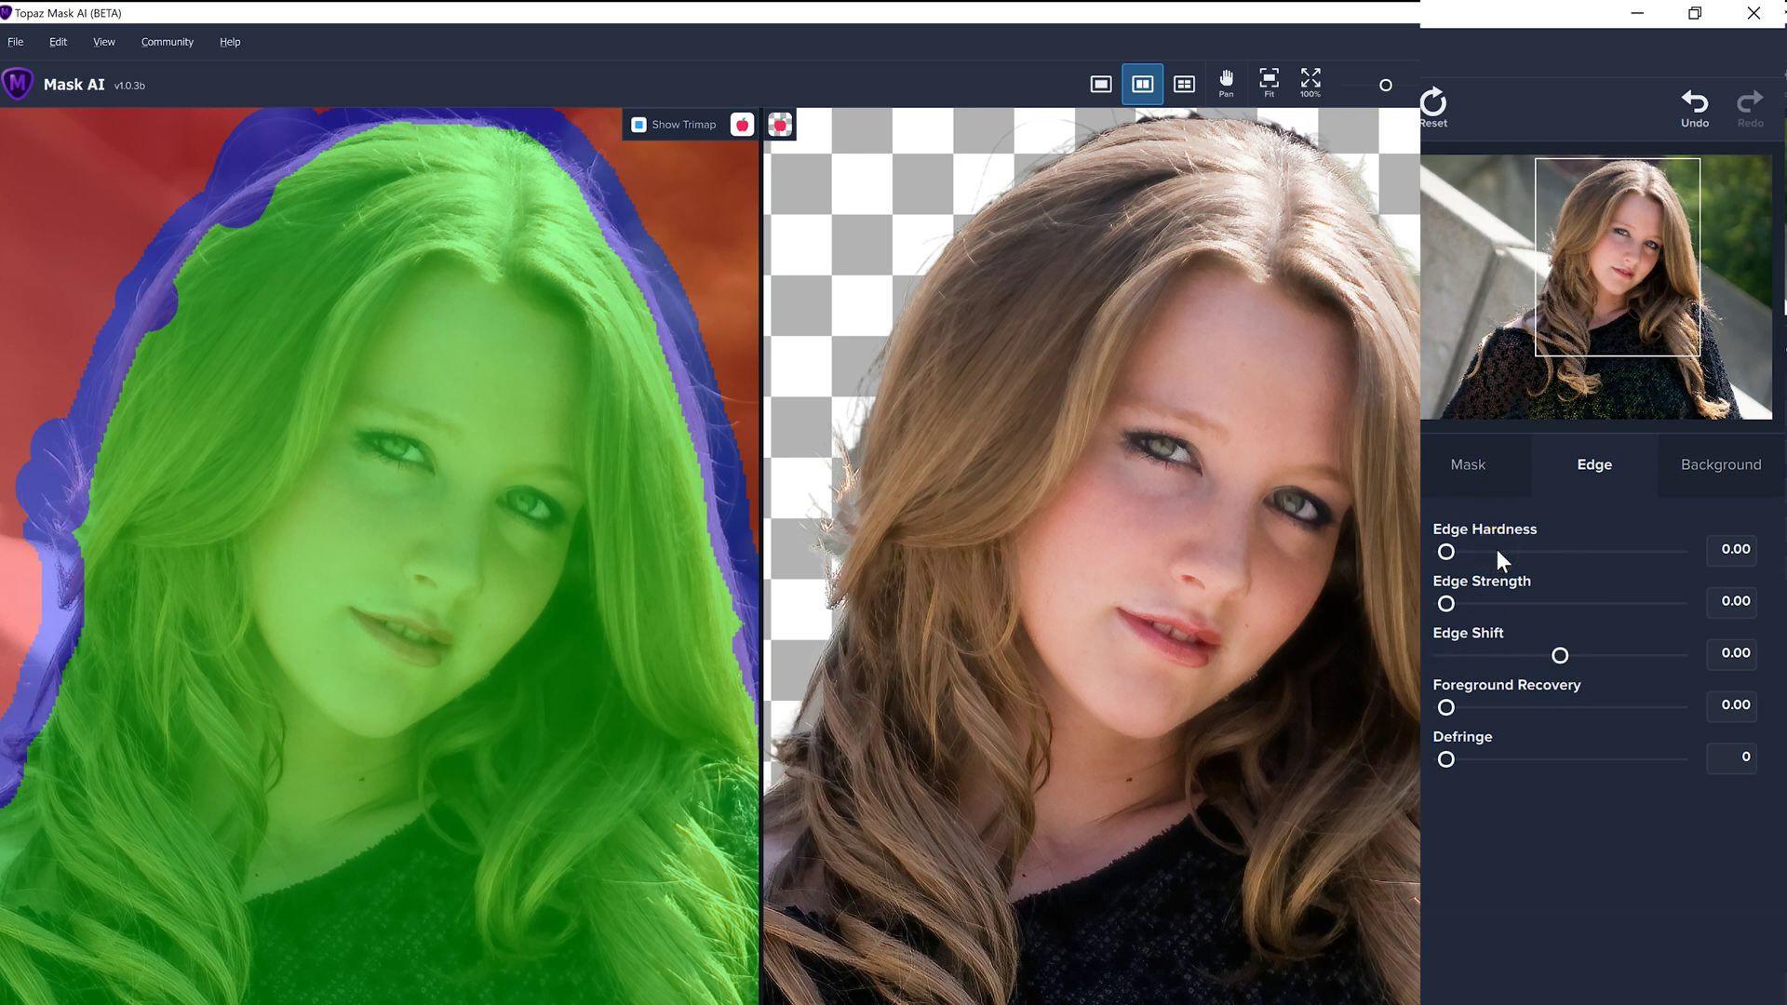
mouse_move(1564, 661)
mouse_down()
mouse_move(1659, 655)
mouse_move(1528, 658)
mouse_move(1543, 657)
mouse_up()
click(1474, 754)
drag(1451, 762, 1461, 764)
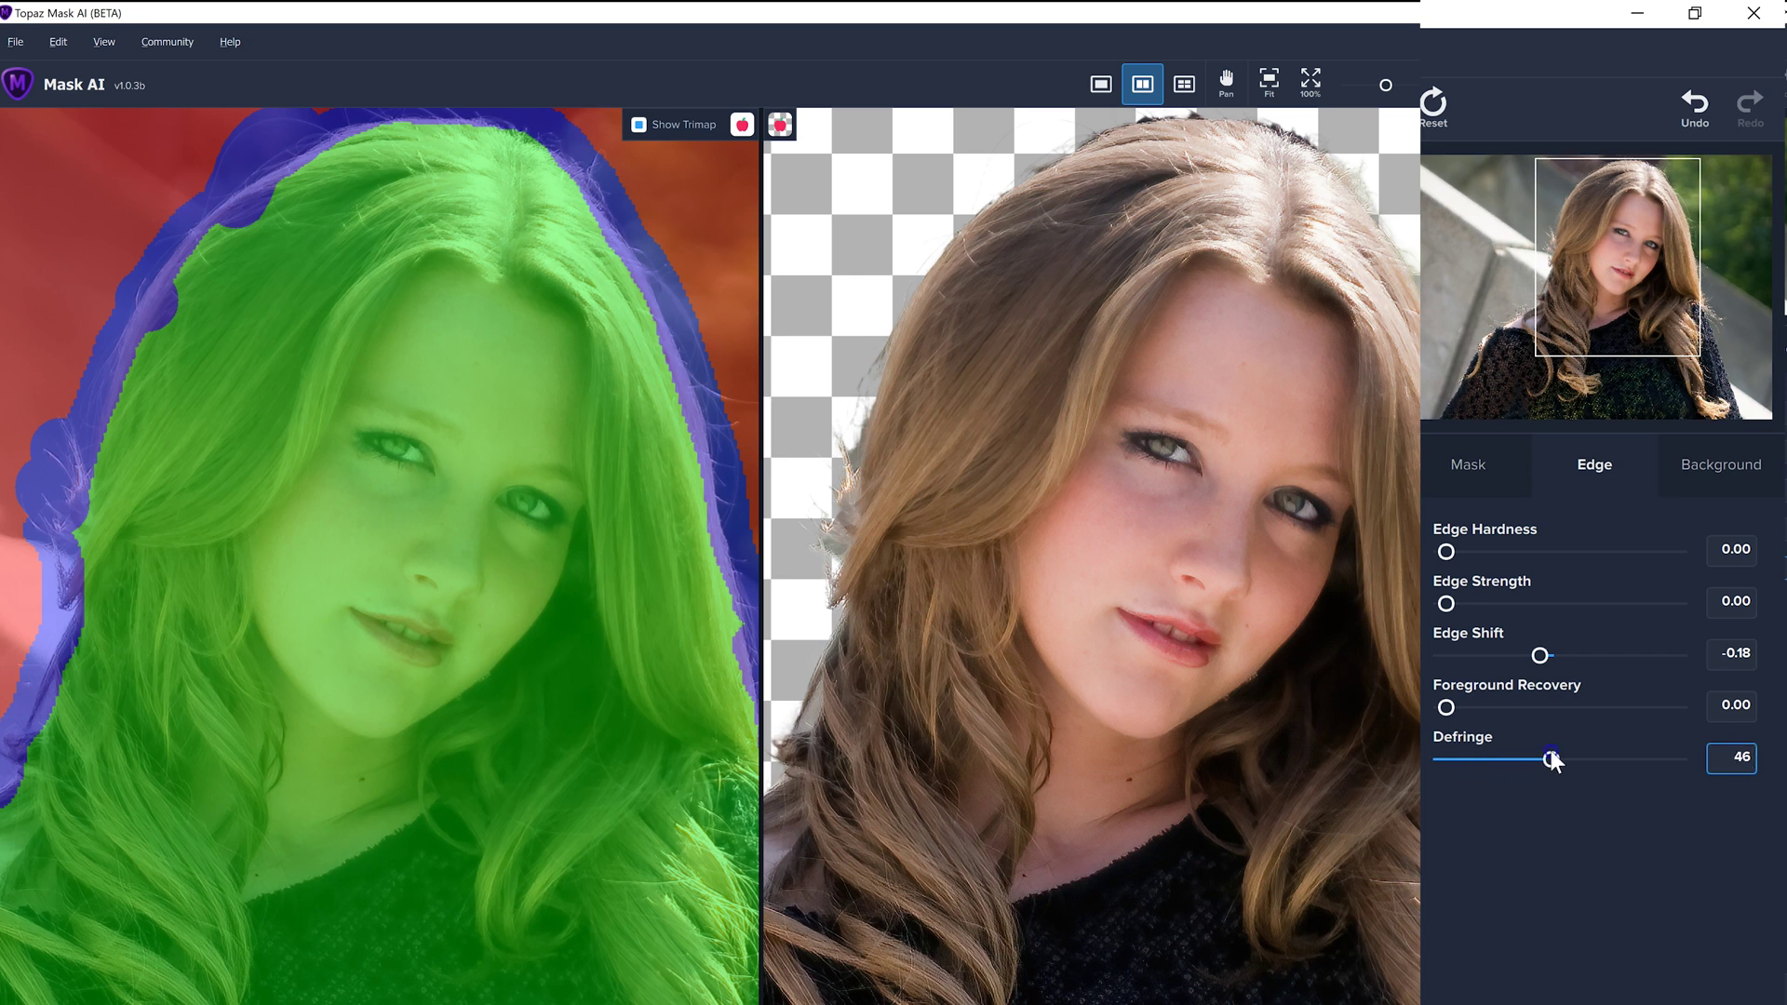
drag(1542, 756, 1497, 760)
Try an Edge Strength of 0.62 on the hair edge and return it to 0.00.
click(1448, 603)
drag(1535, 610, 1590, 610)
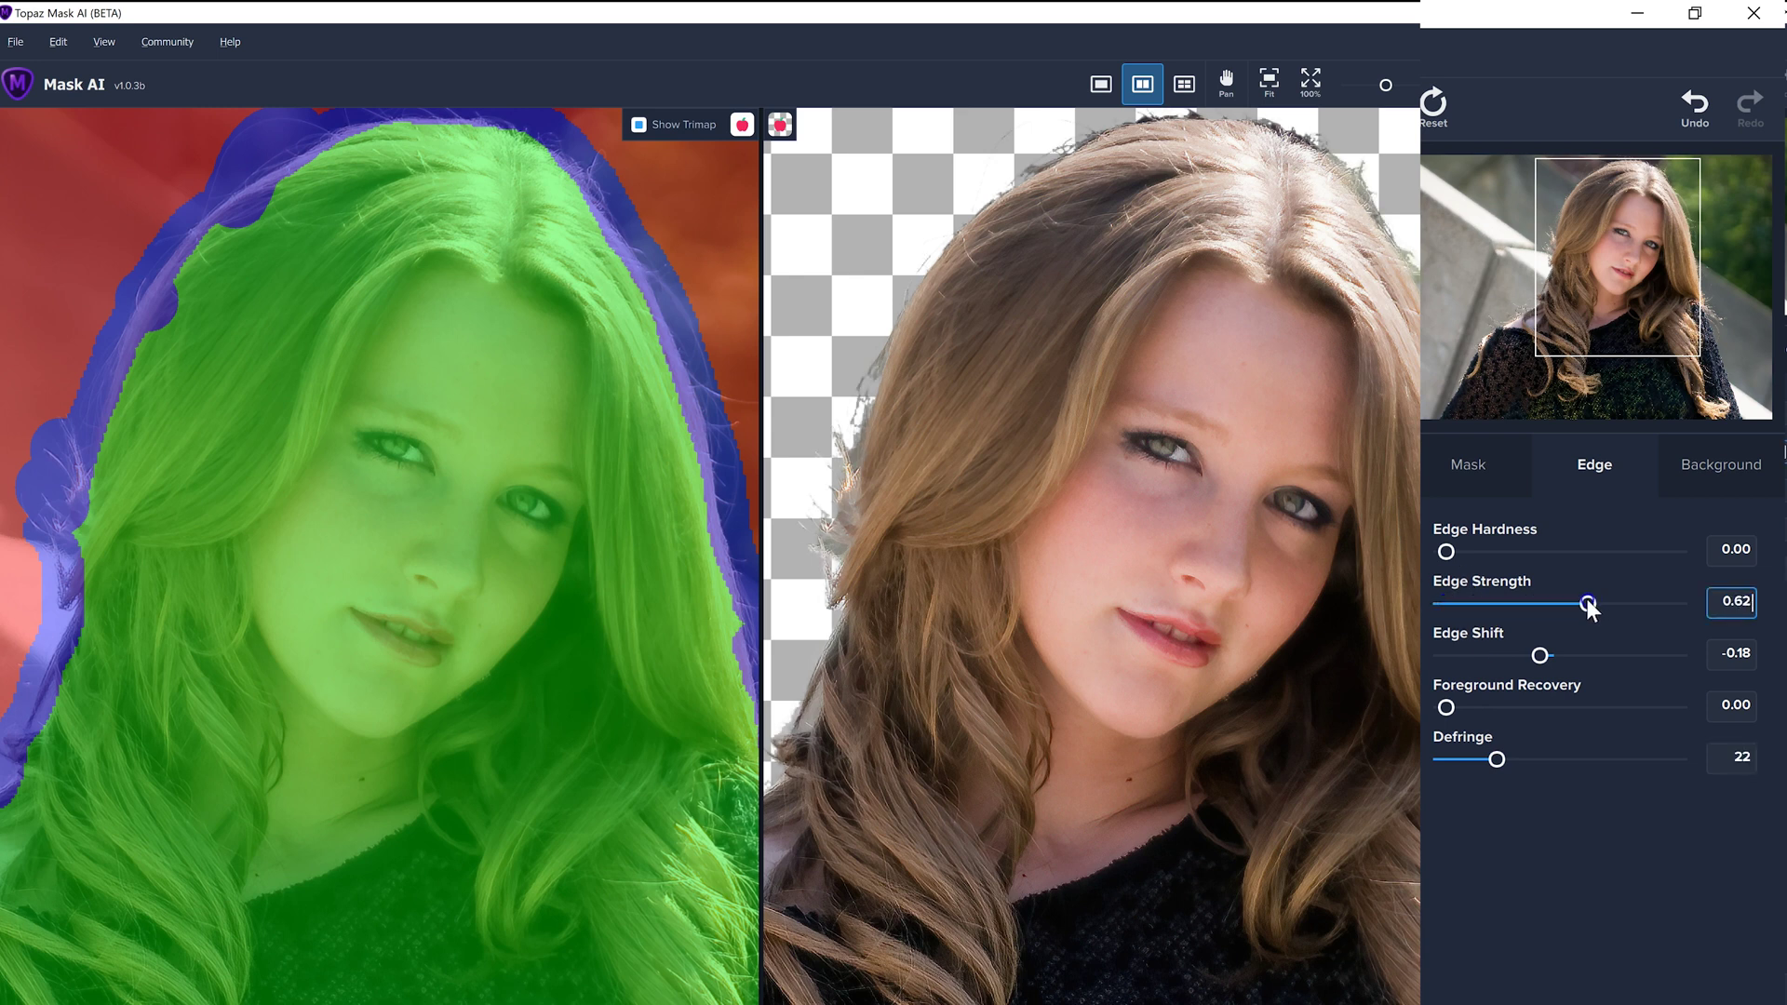
drag(1423, 620, 1421, 617)
Set the Edge Hardness of the mask to 0.03.
drag(1446, 553, 1472, 553)
drag(1612, 561, 1523, 563)
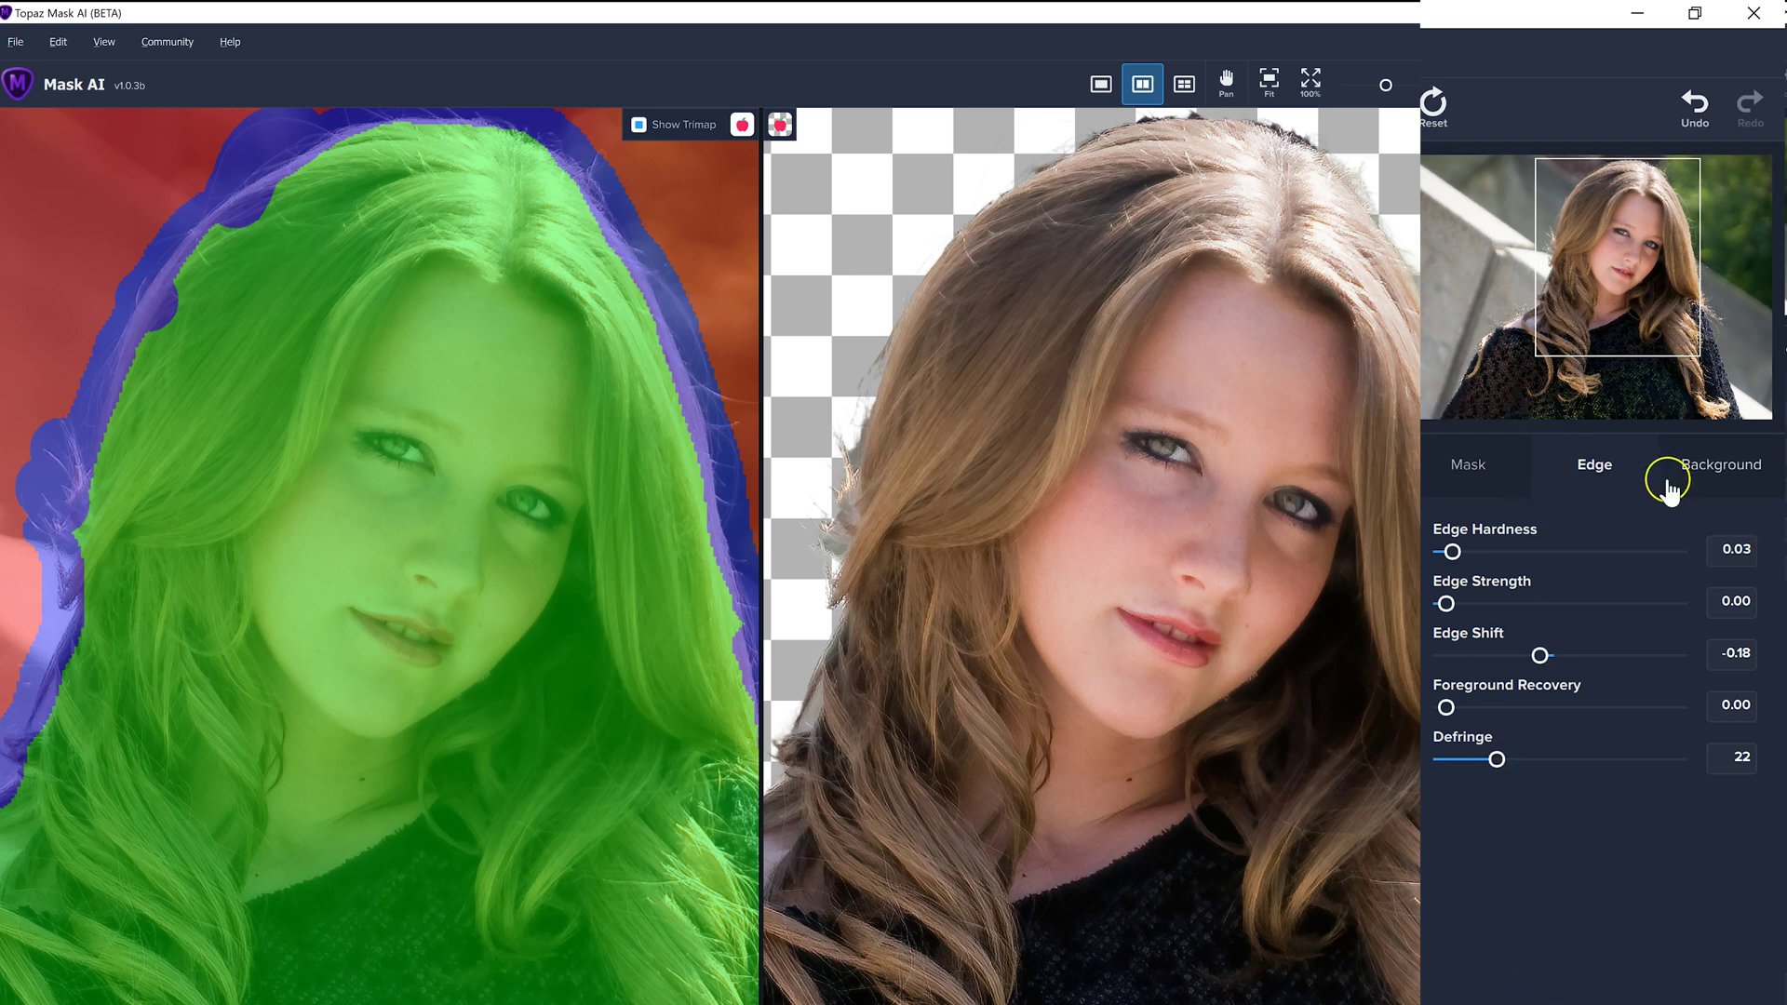
Paint the fringe above the crown of the hair in the cutout with the Compute brush to recalculate it.
click(1586, 350)
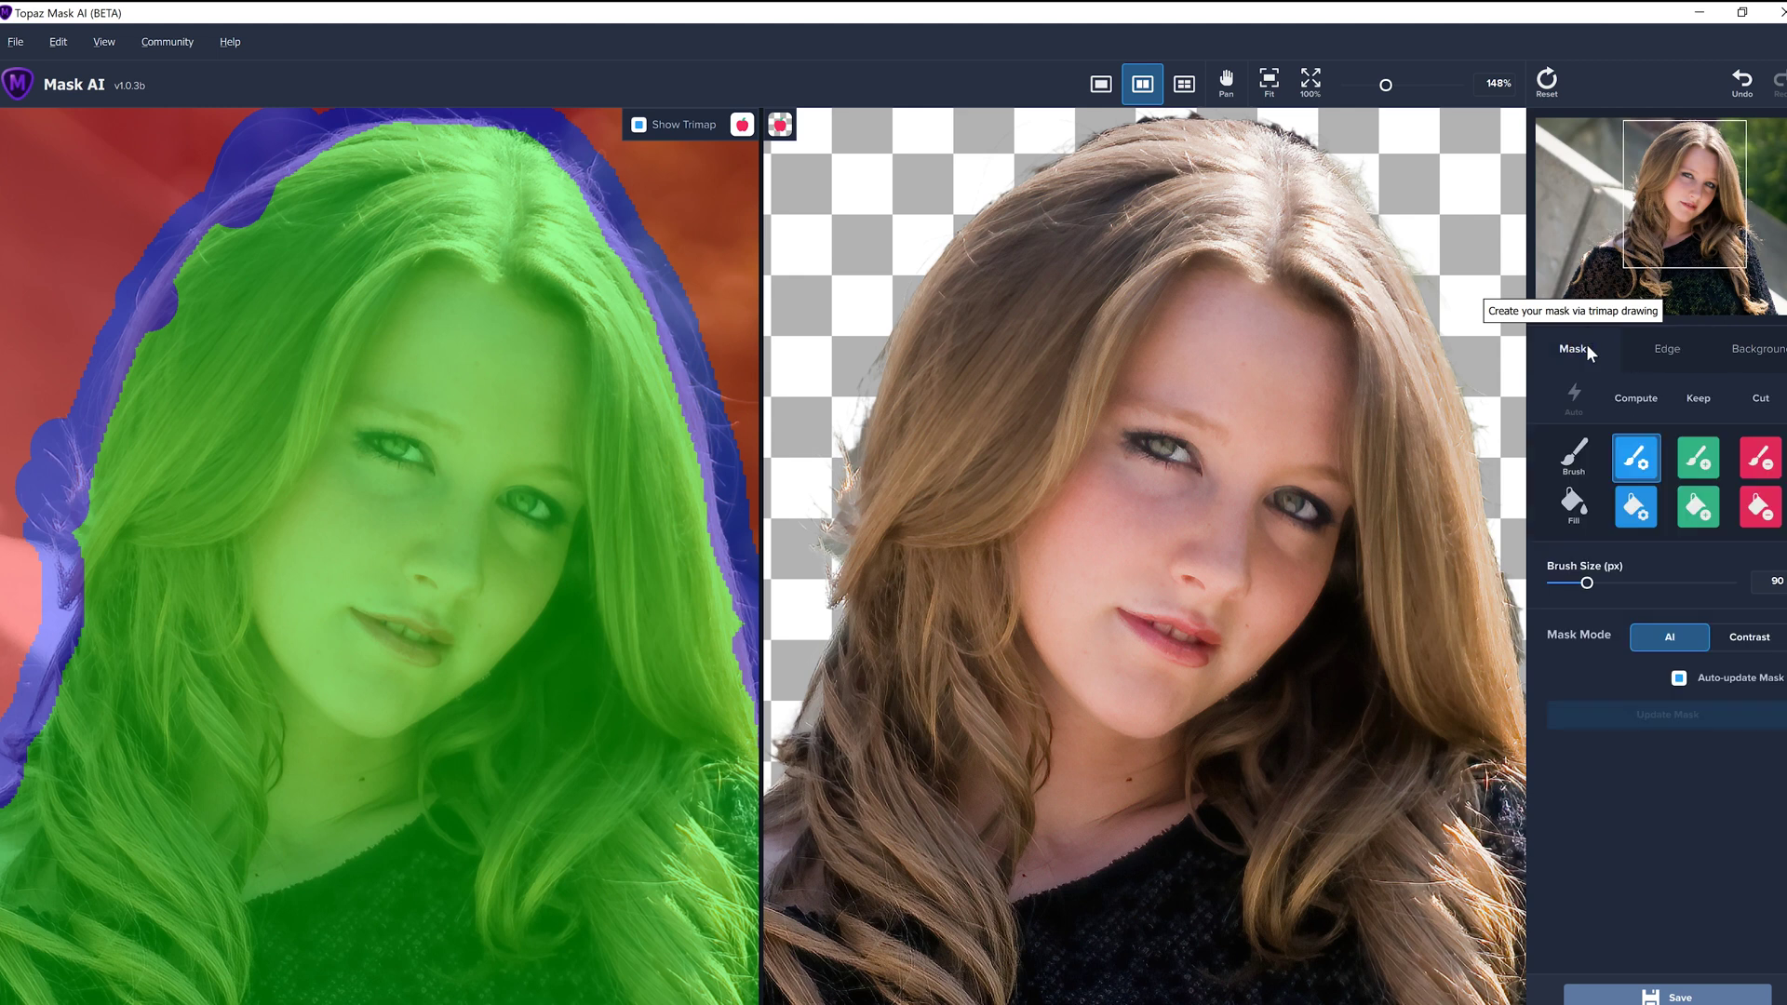
scroll(1355, 388, up, 3)
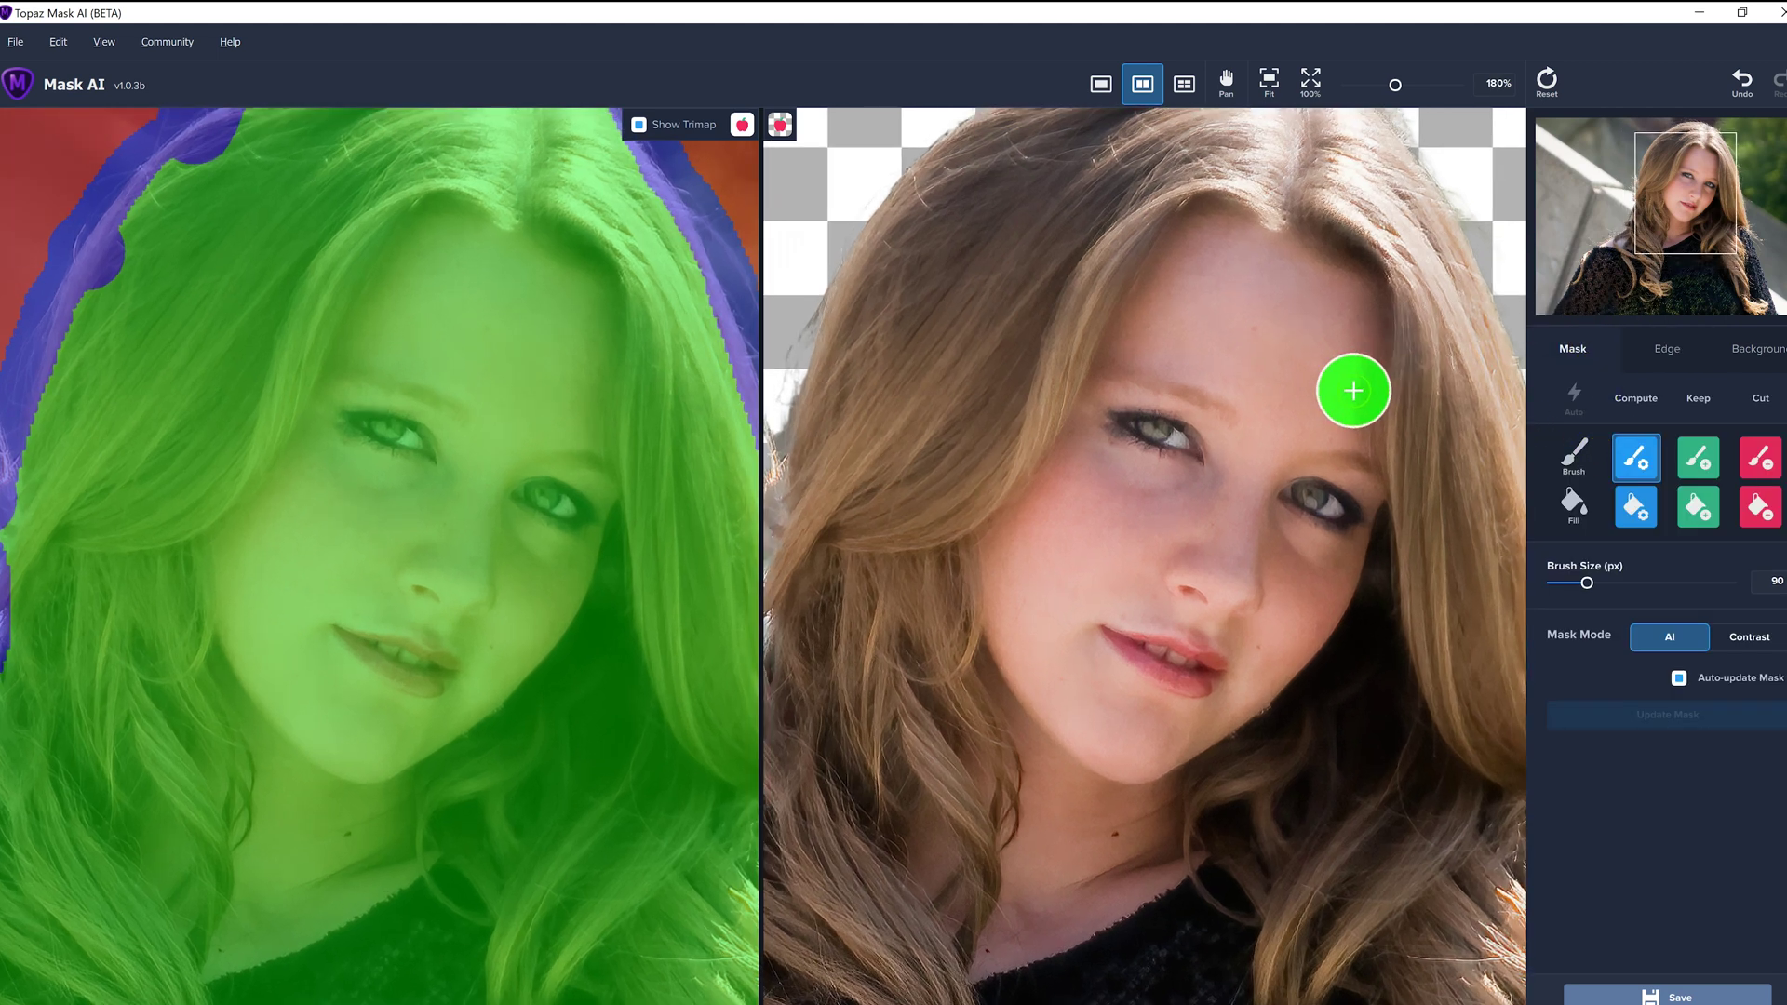
key(space)
mouse_move(1245, 366)
mouse_down()
mouse_move(1240, 346)
mouse_move(1265, 658)
mouse_up()
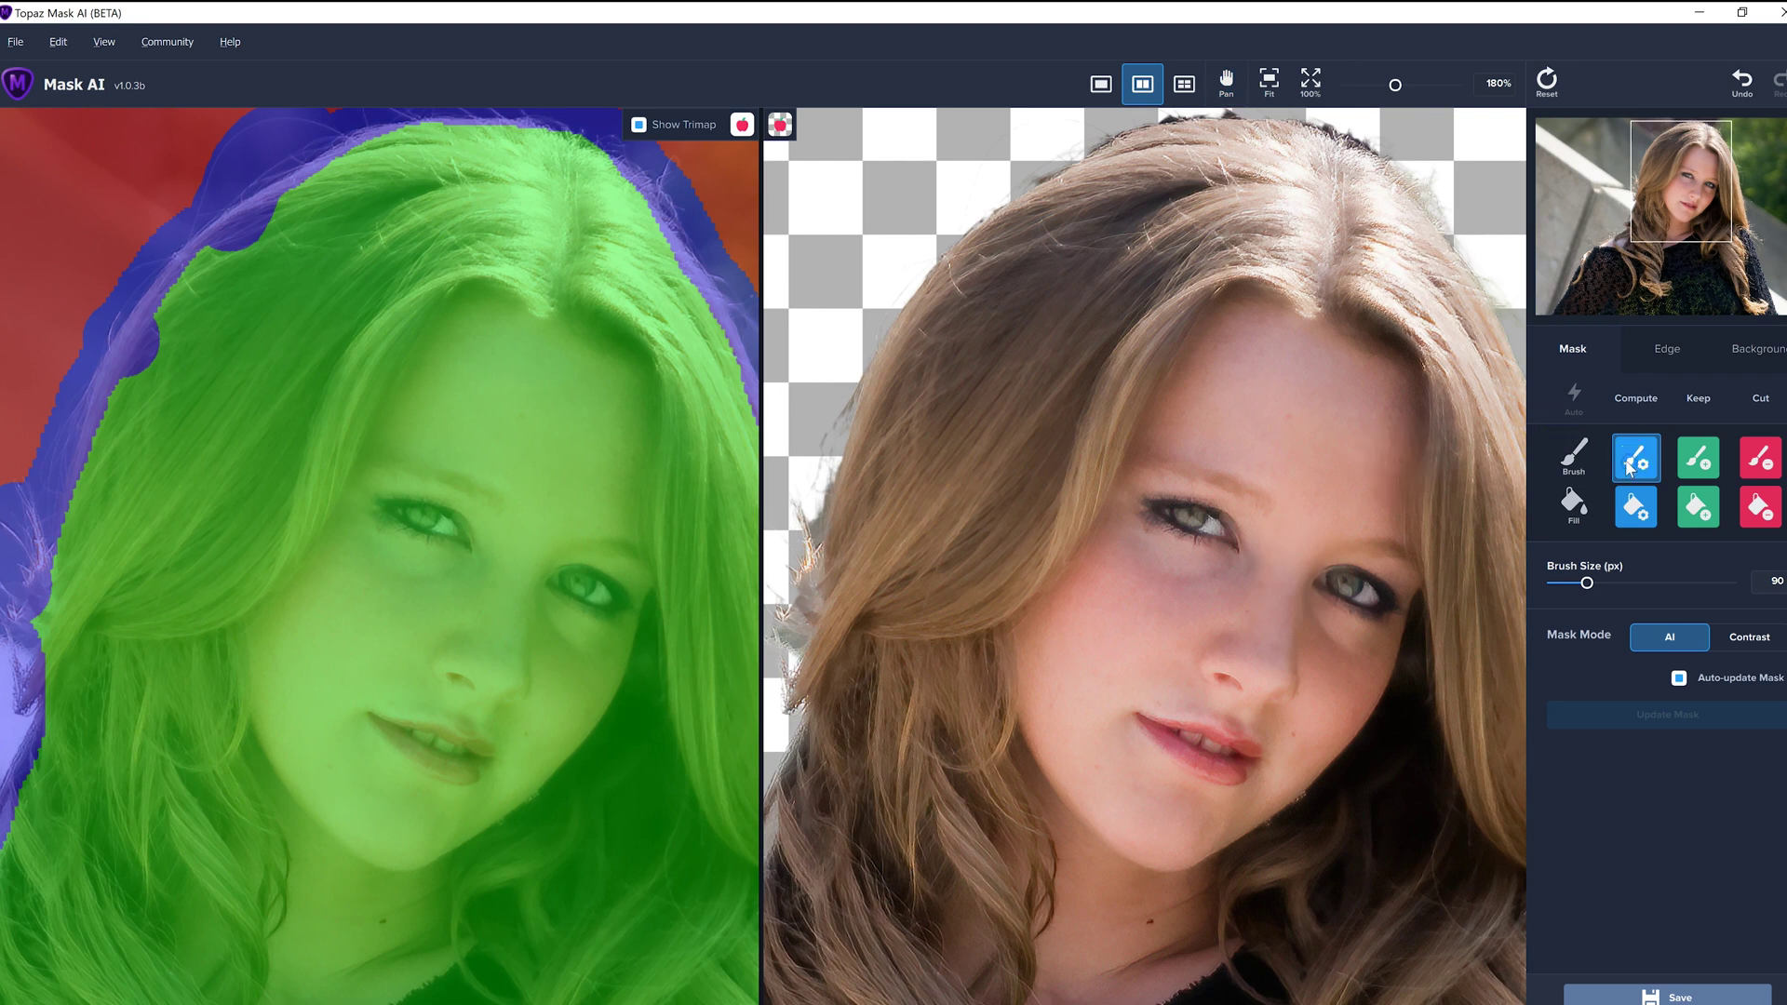
drag(1408, 132, 1343, 105)
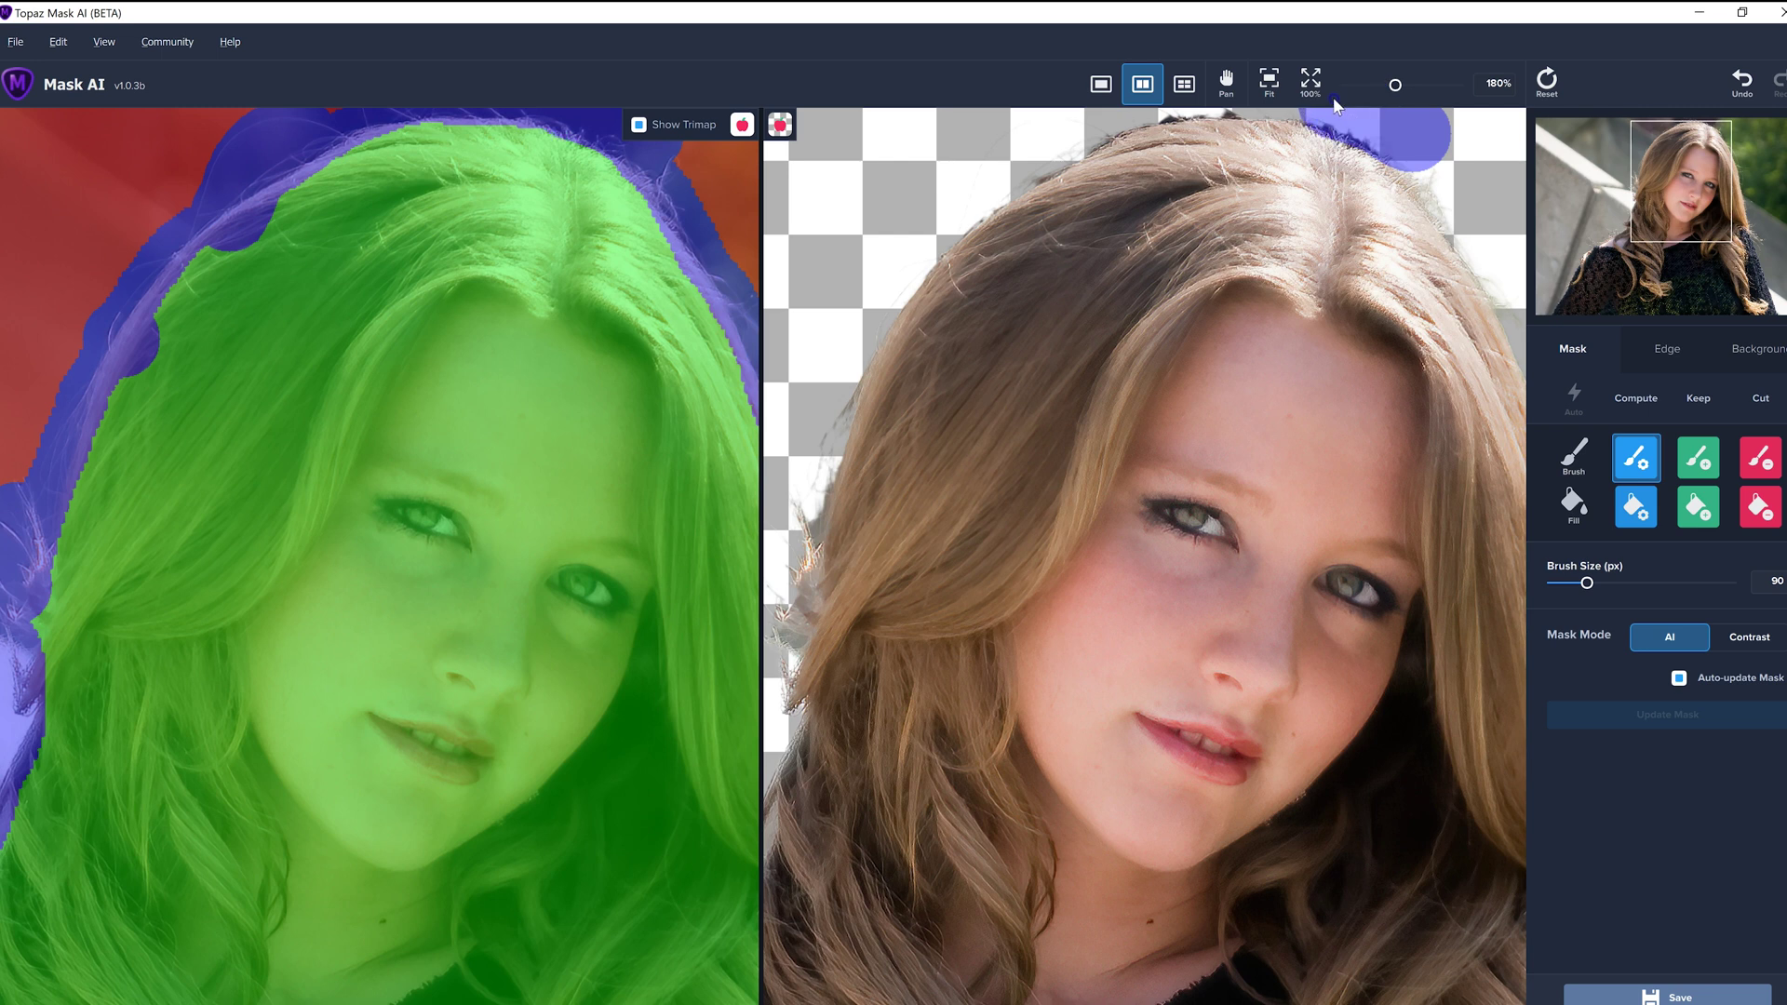
click(1215, 93)
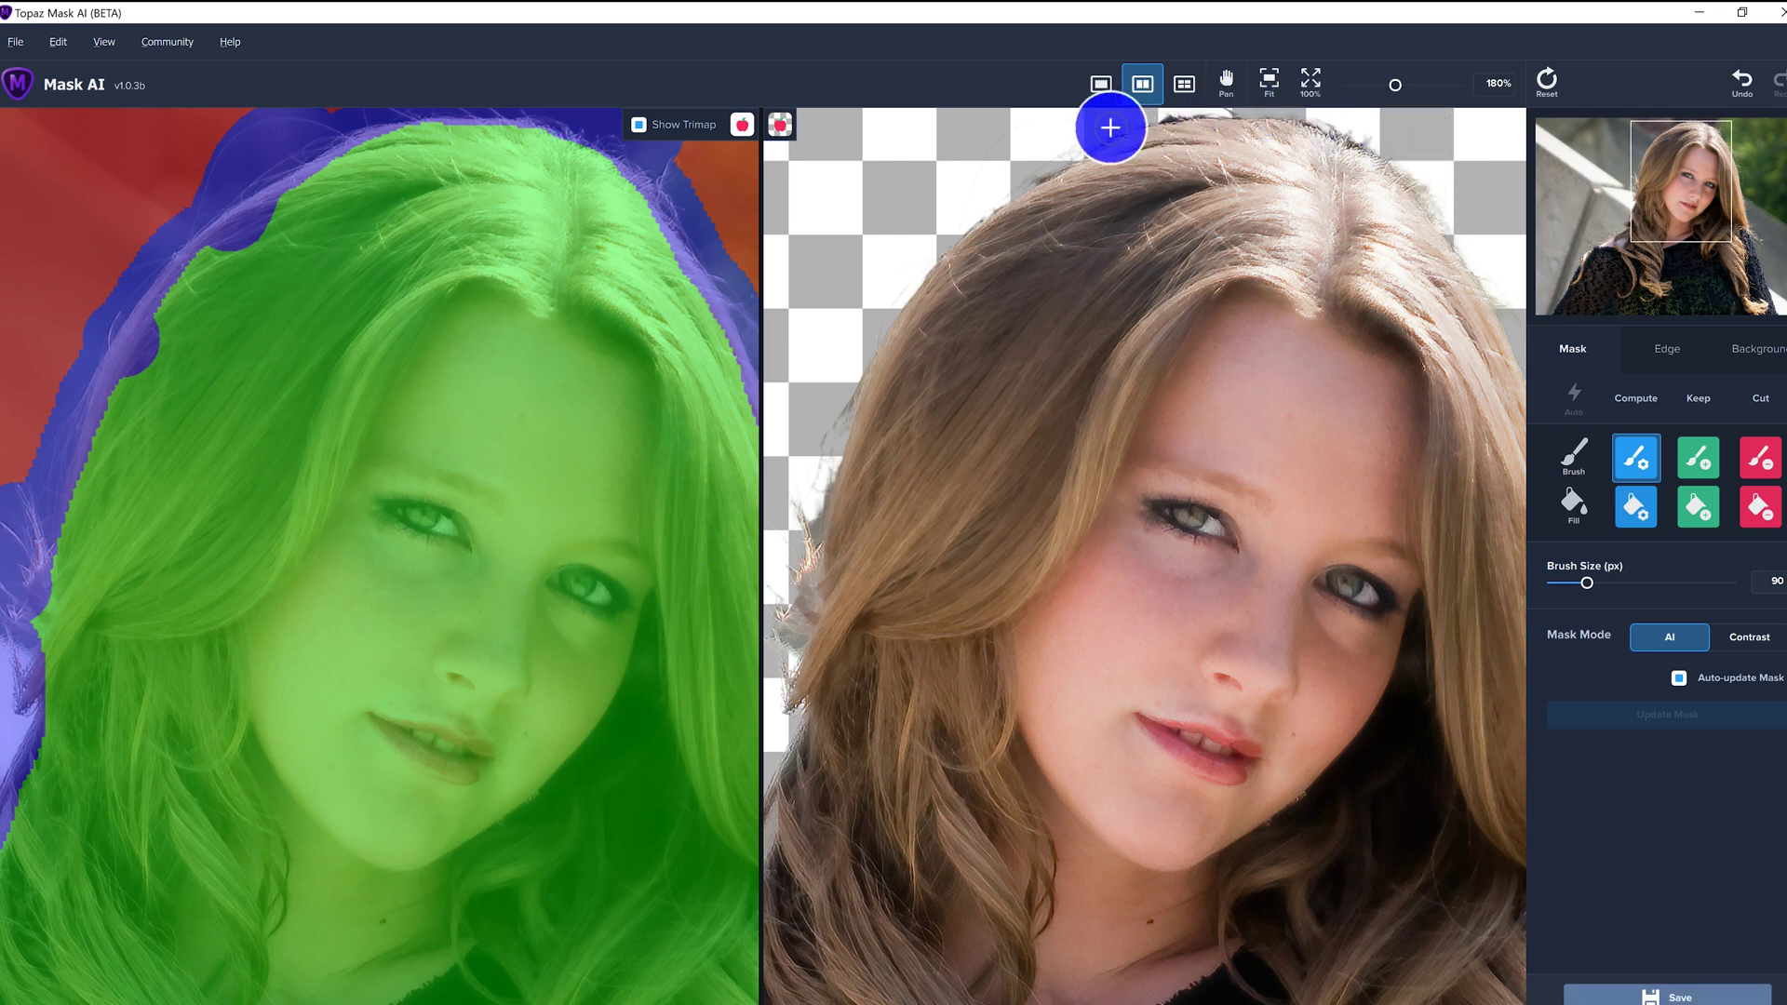
Reduce the Compute brush to 56 px and repaint the edge over the crown and down the left side of the hair.
key(space)
mouse_move(981, 300)
mouse_down()
mouse_move(1001, 460)
mouse_move(989, 519)
mouse_up()
click(1538, 465)
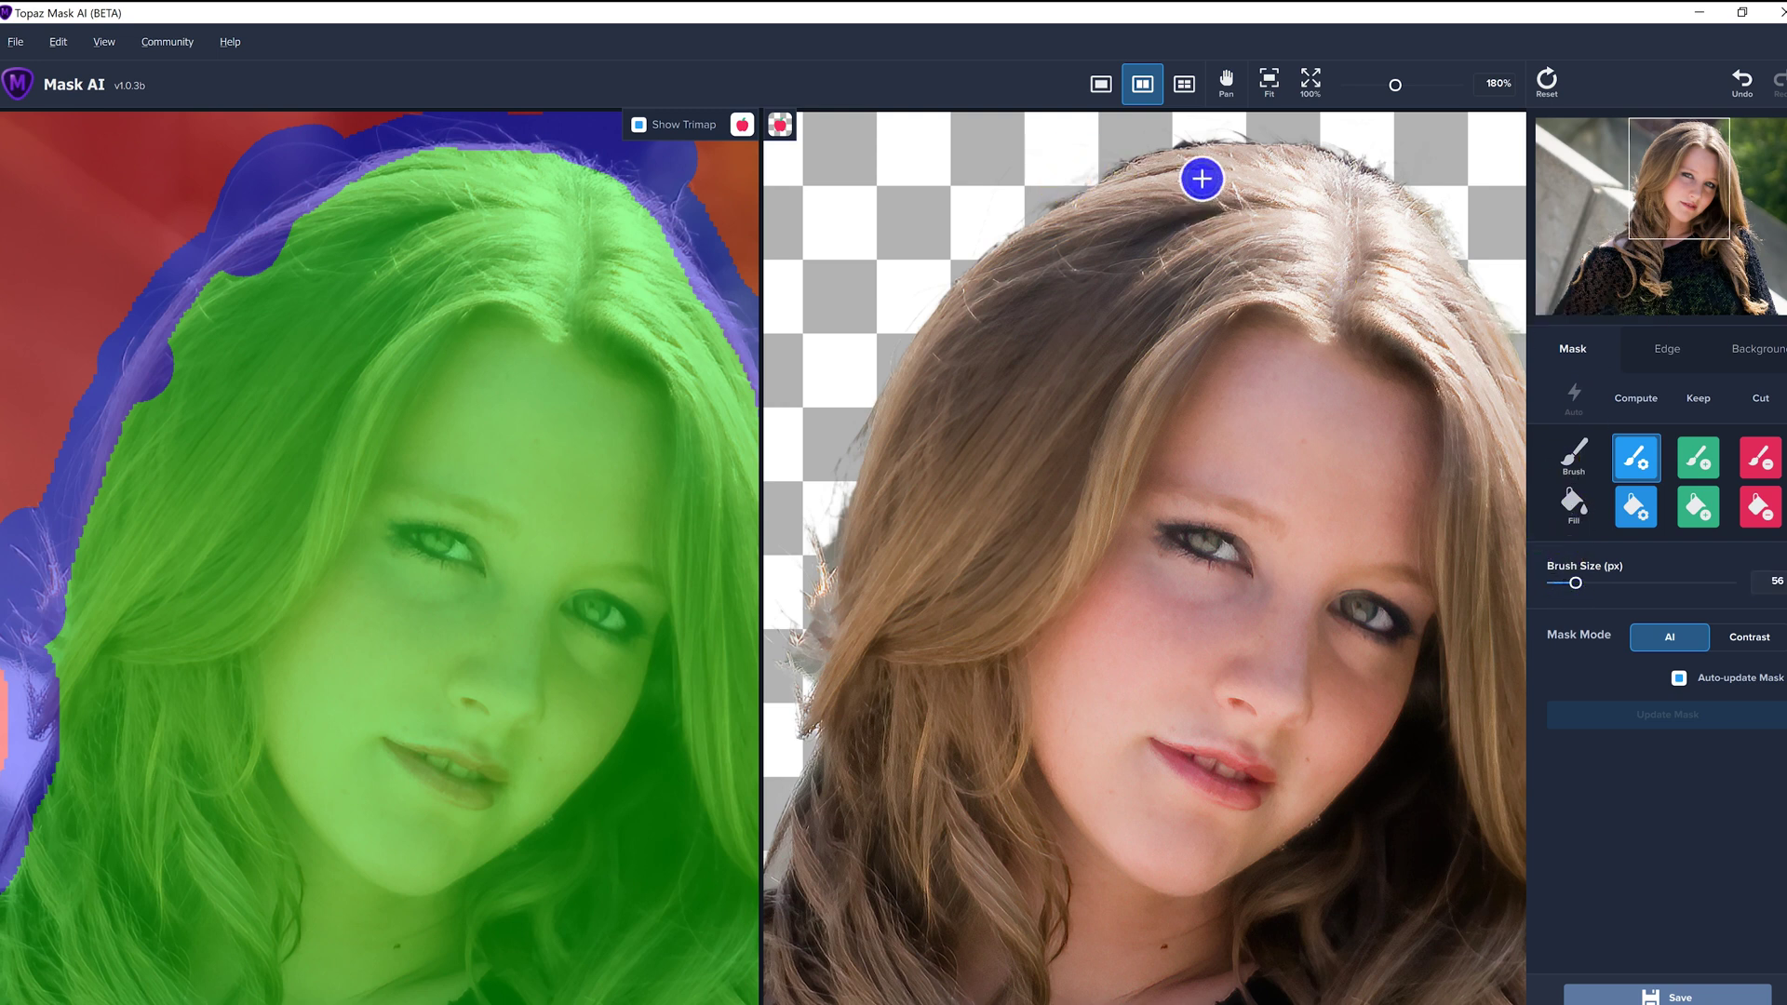
mouse_move(1083, 165)
mouse_down()
mouse_move(1213, 121)
mouse_move(1329, 132)
mouse_move(1424, 176)
mouse_up()
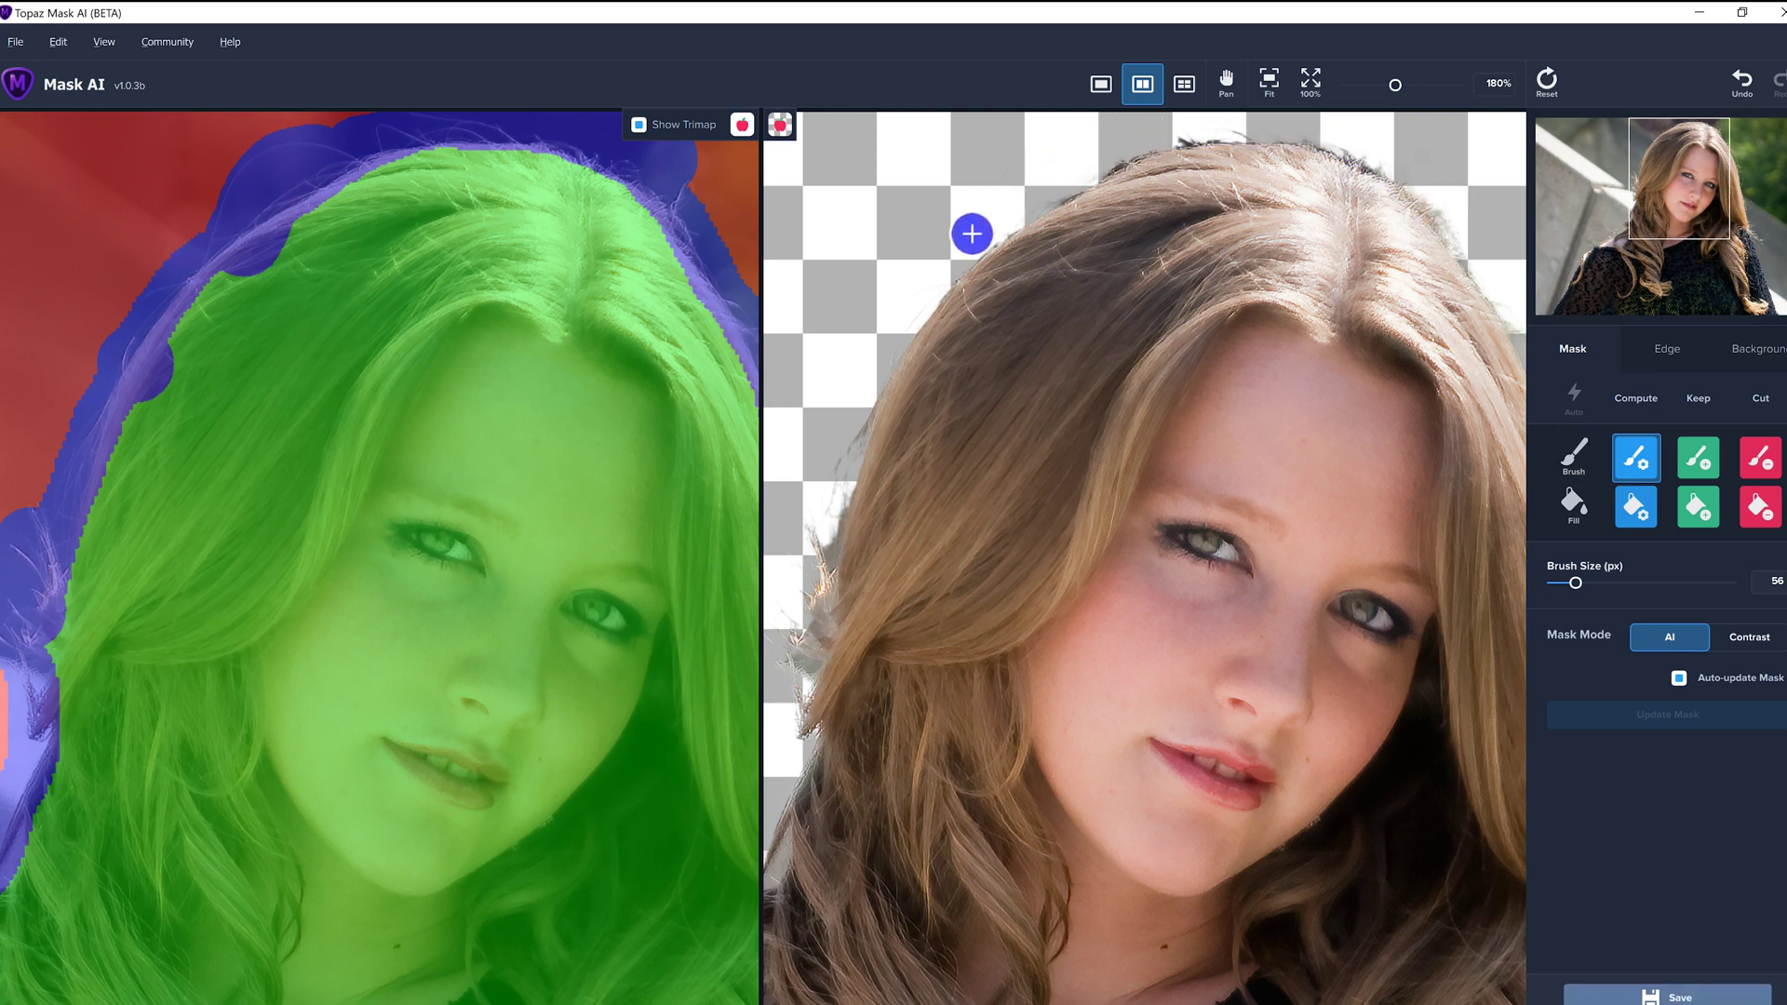
drag(845, 426, 834, 459)
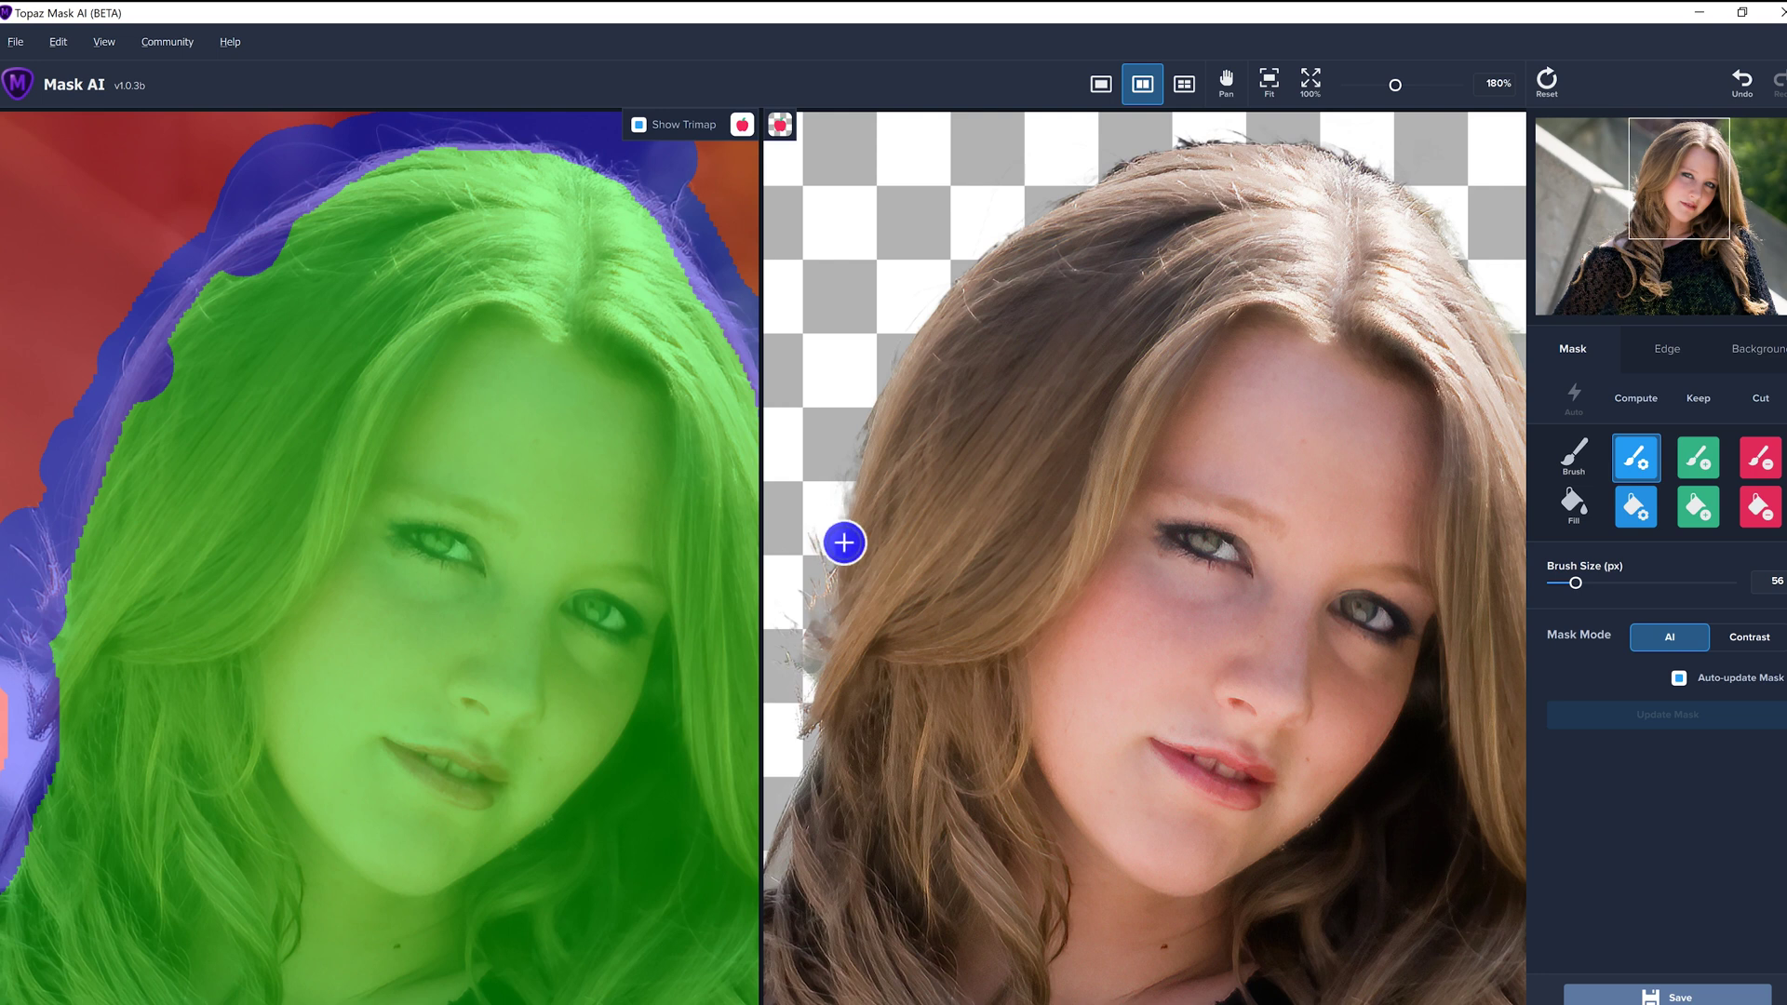
Paint the Compute brush along the right side of the hair down to the shoulder to recalculate its edge.
key(space)
mouse_move(1405, 309)
mouse_down()
mouse_move(1030, 271)
mouse_move(937, 300)
mouse_up()
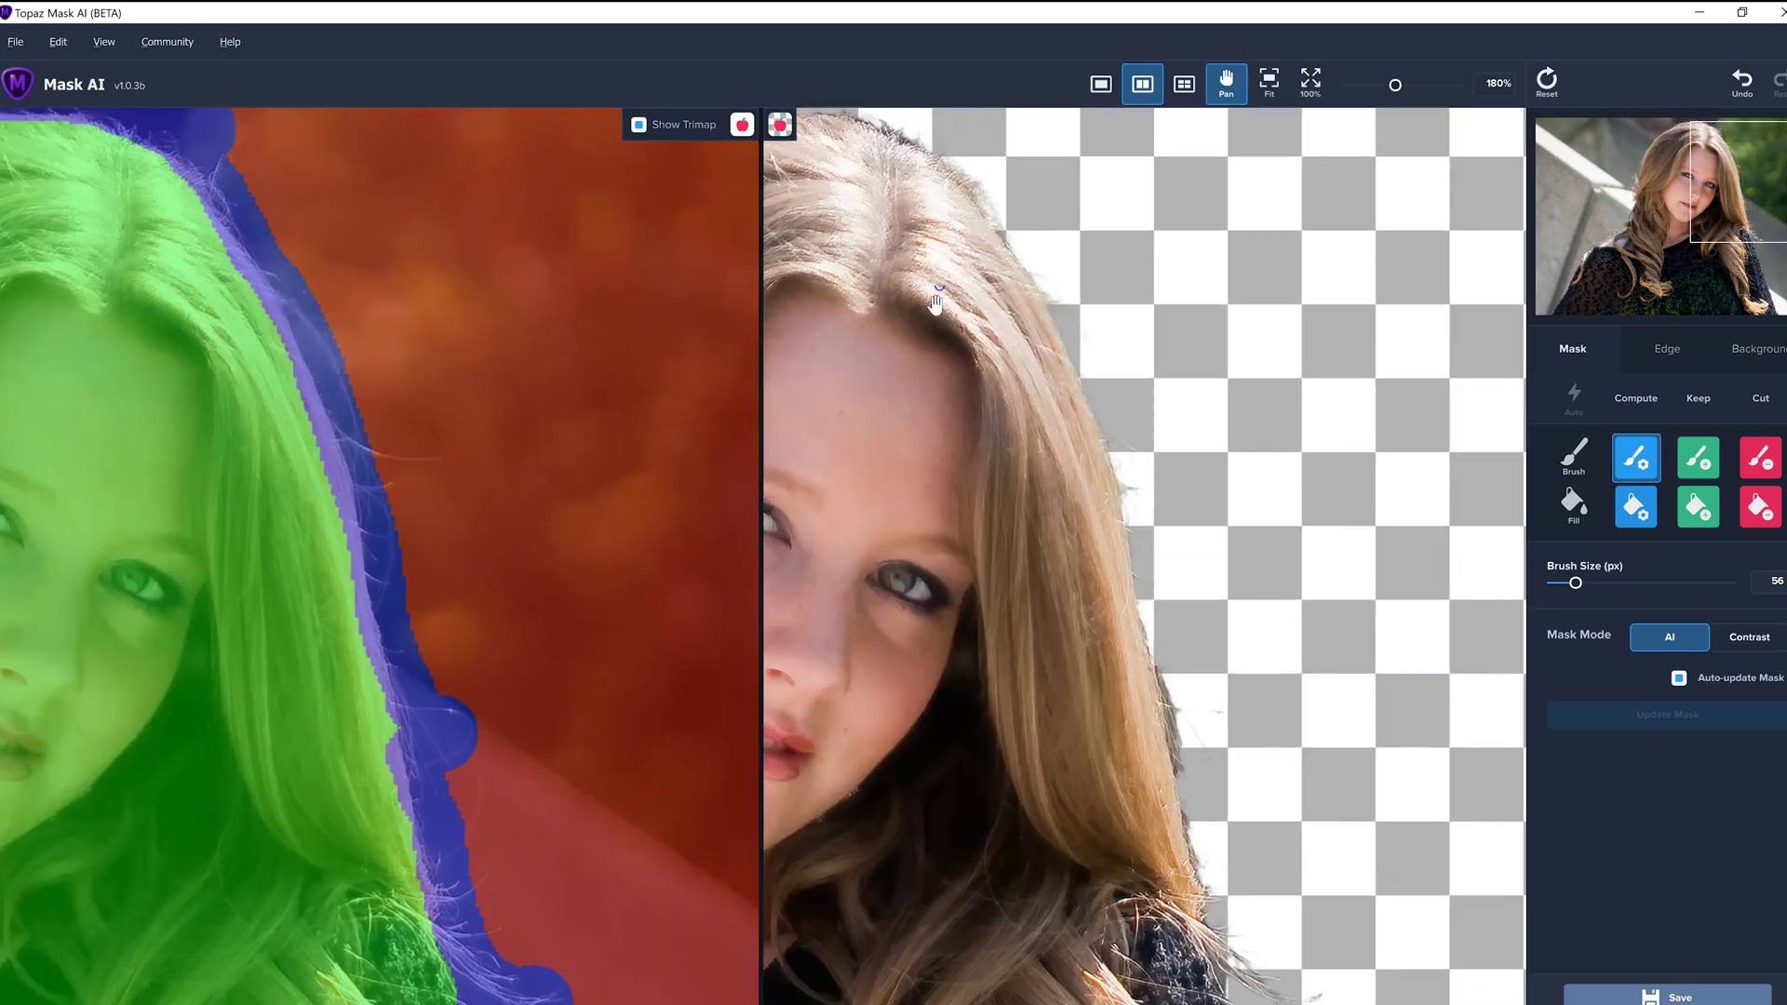
drag(1173, 668, 1227, 882)
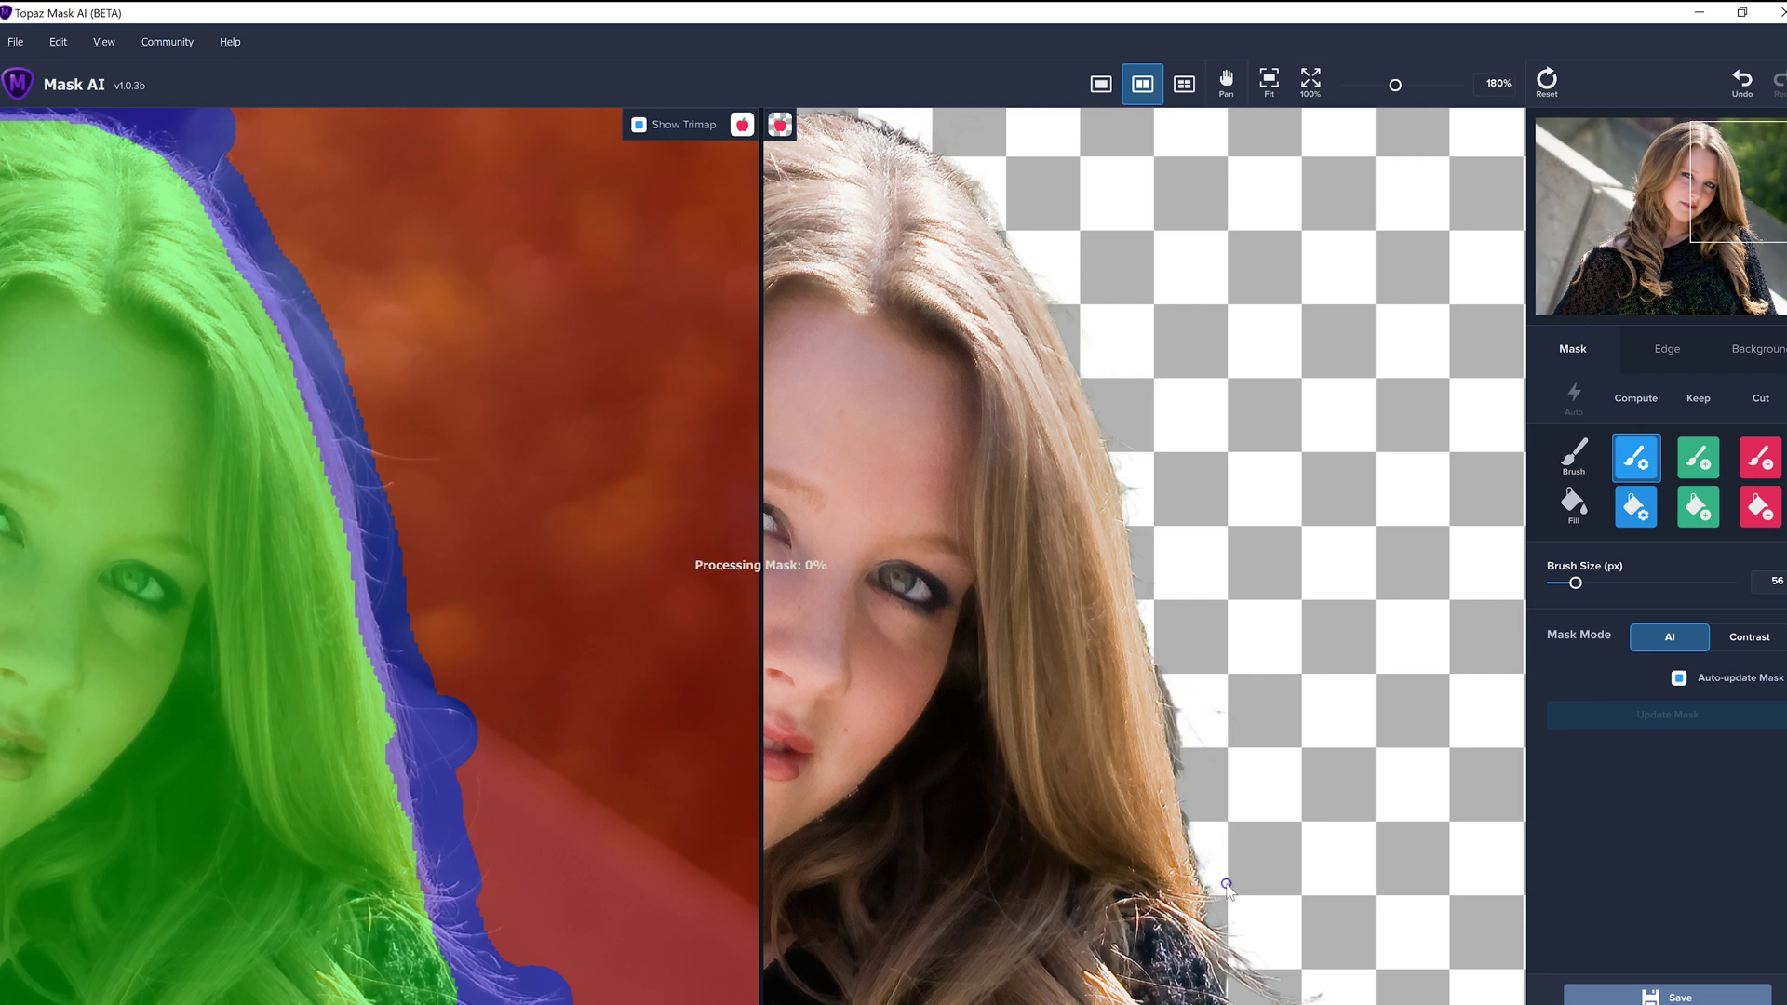
drag(1169, 666, 1198, 767)
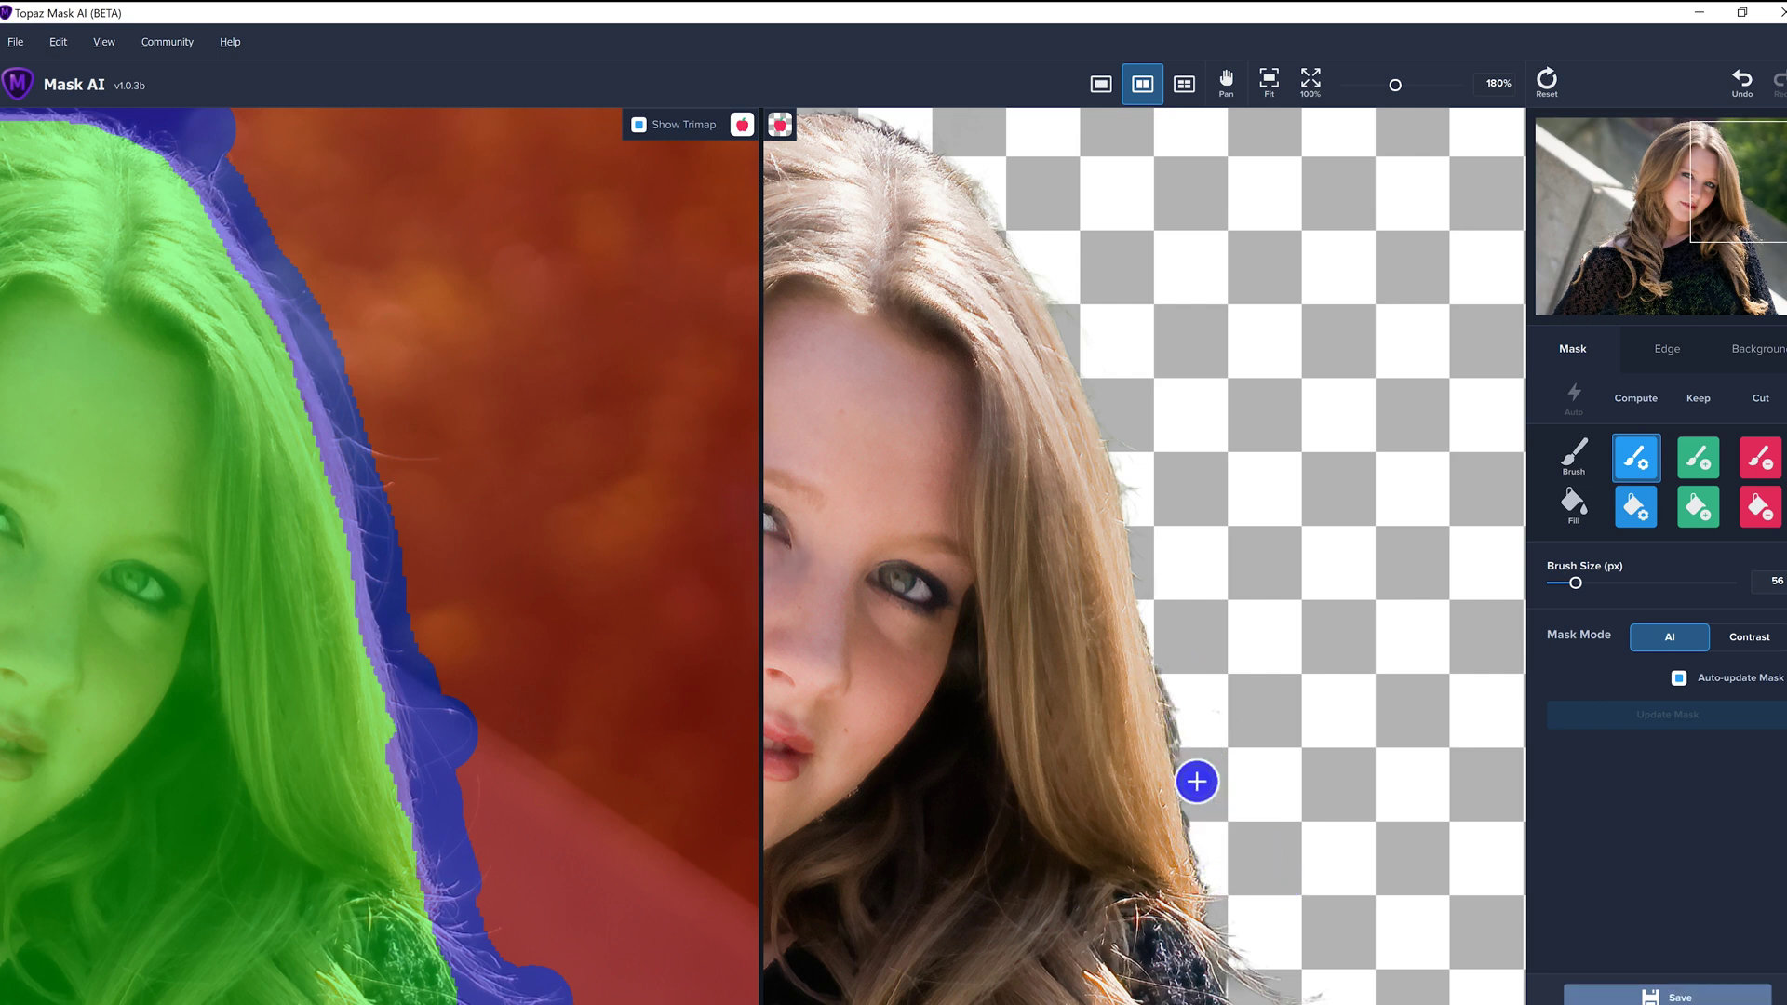
drag(1169, 666, 1202, 766)
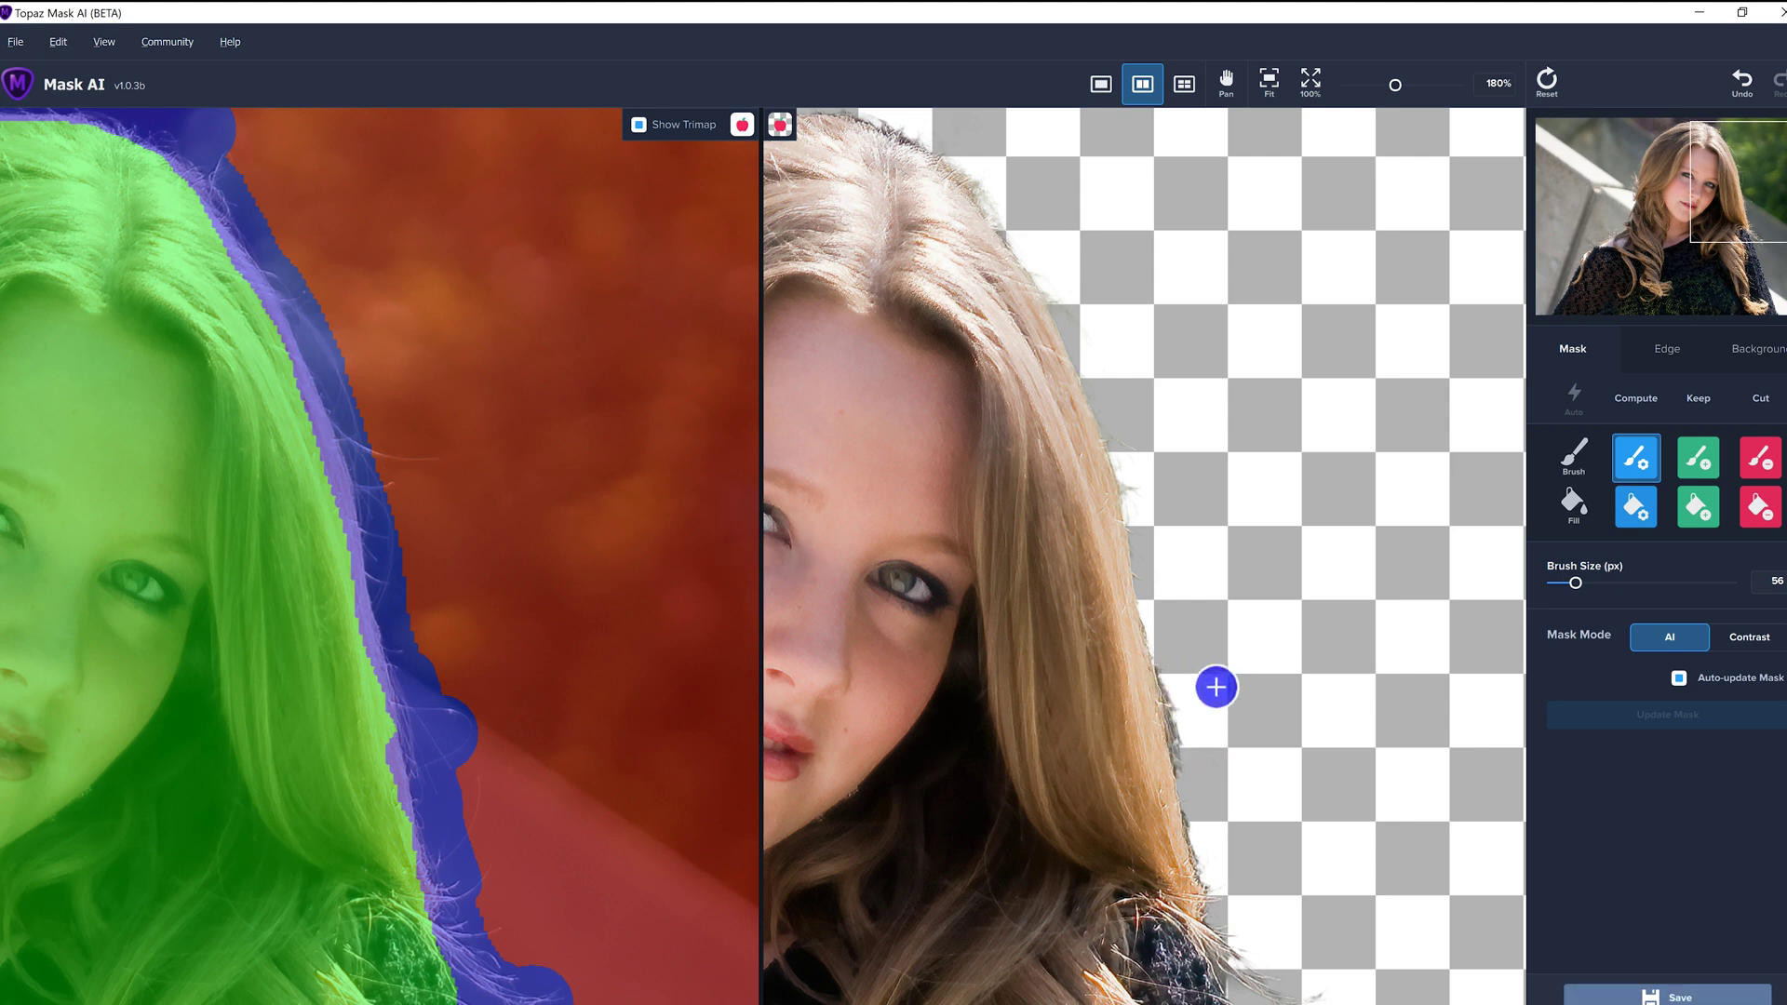
drag(1133, 471, 1143, 508)
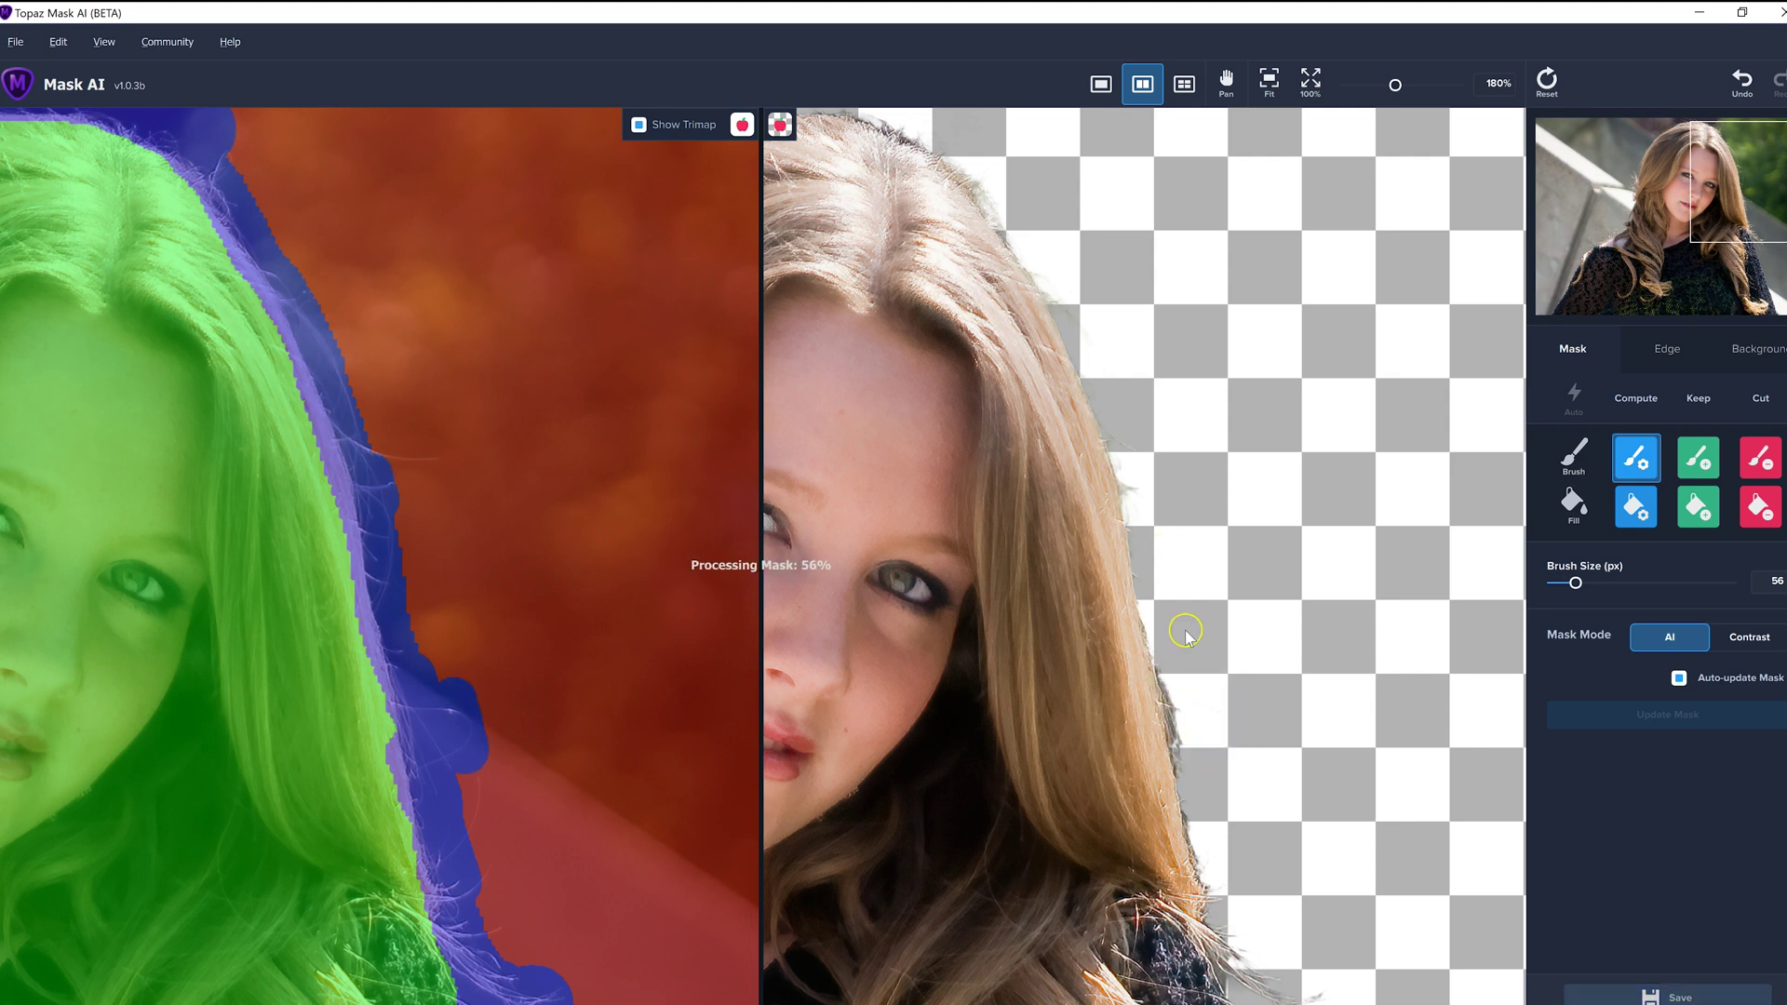
scroll(1264, 867, down, 2)
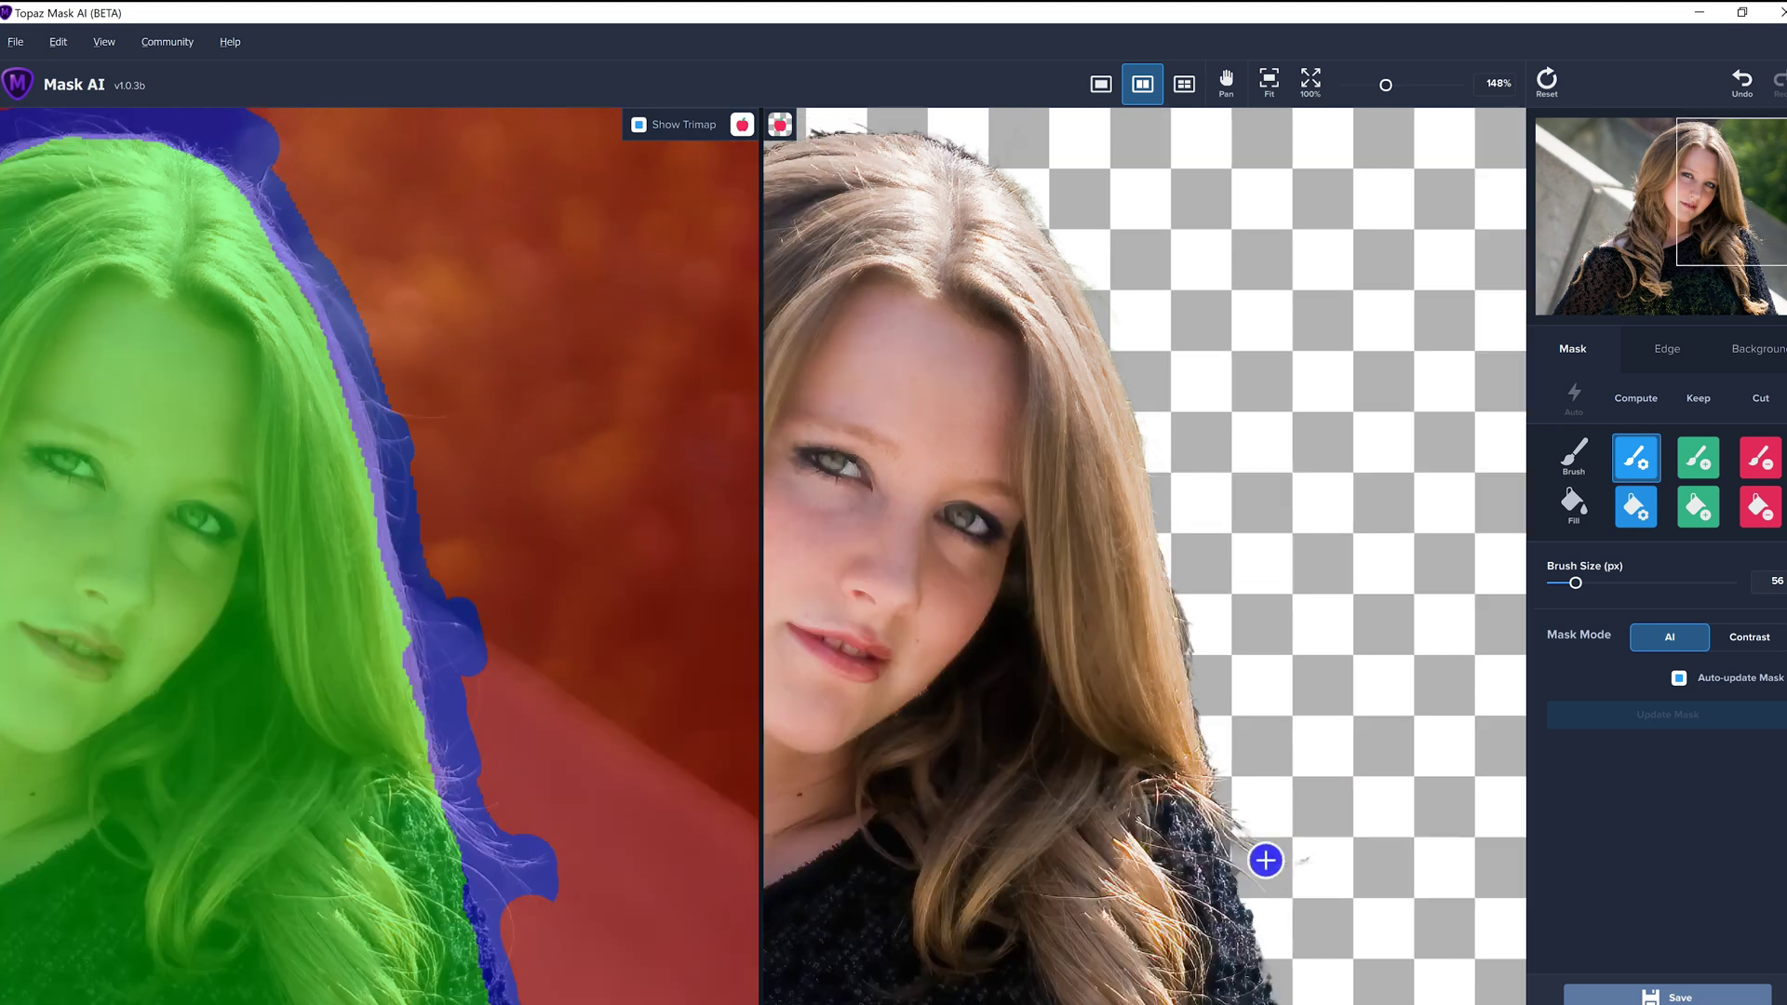
click(1215, 734)
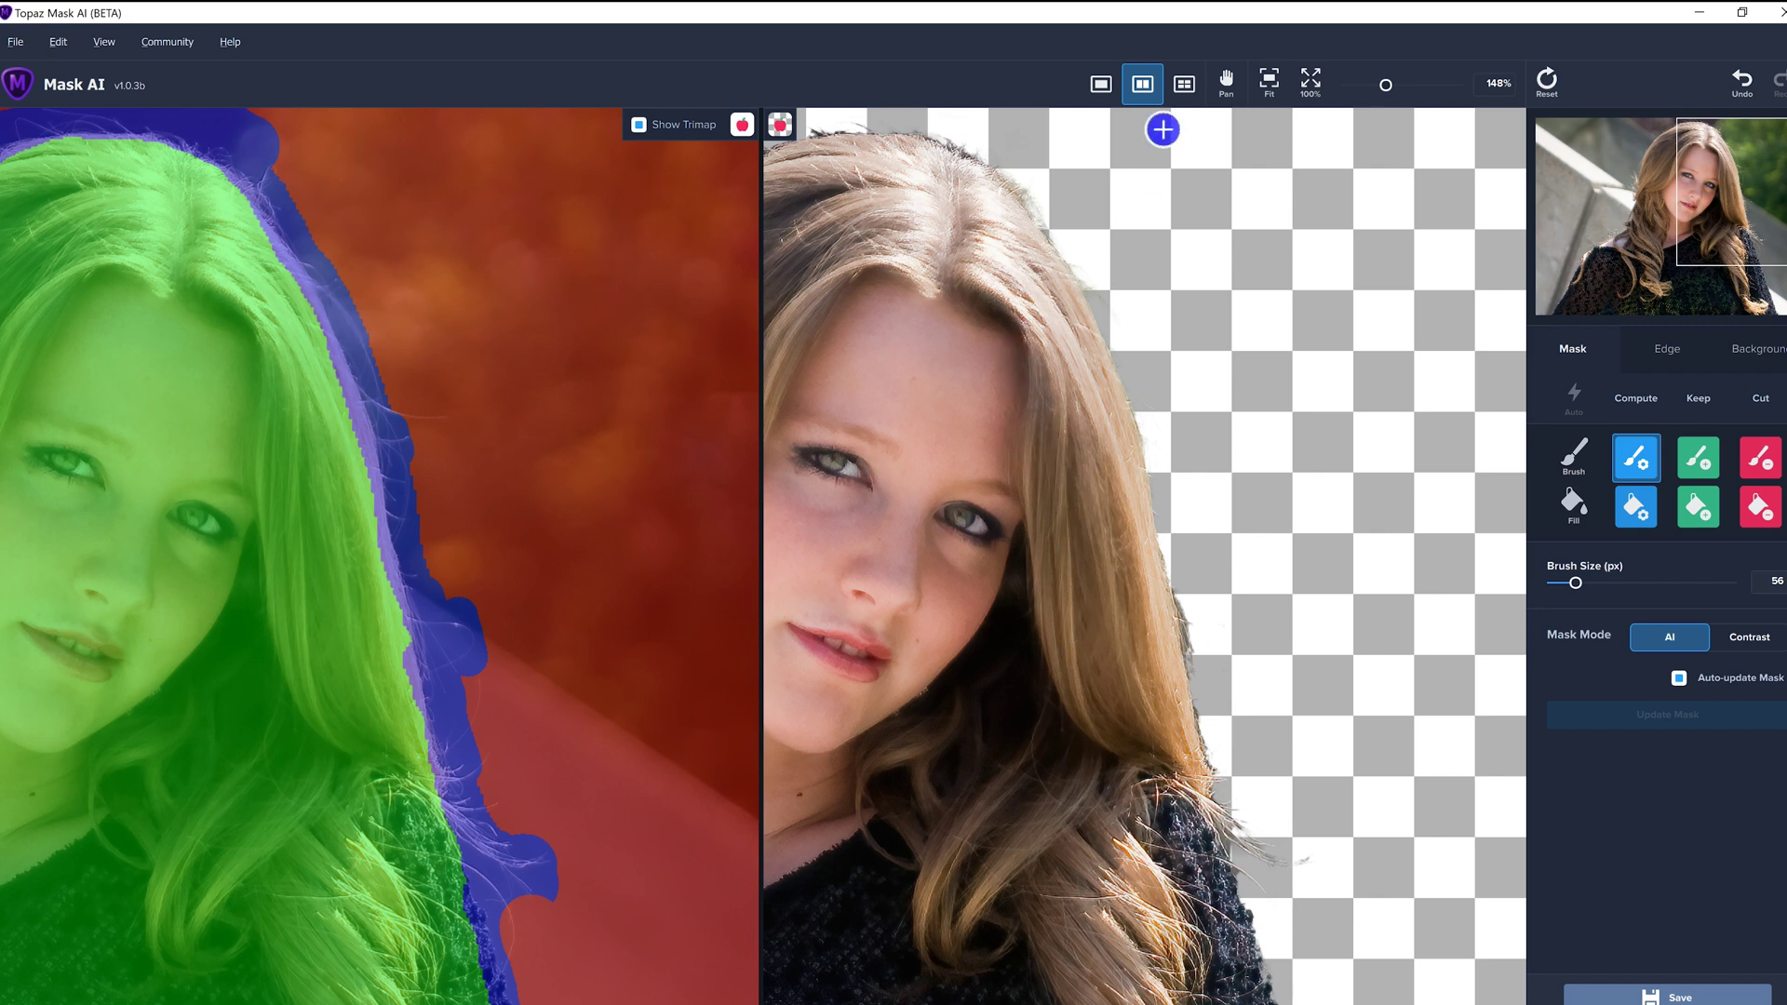
Apply a Blur background behind the cutout woman and set its Strength to 46.
drag(1387, 86, 1371, 89)
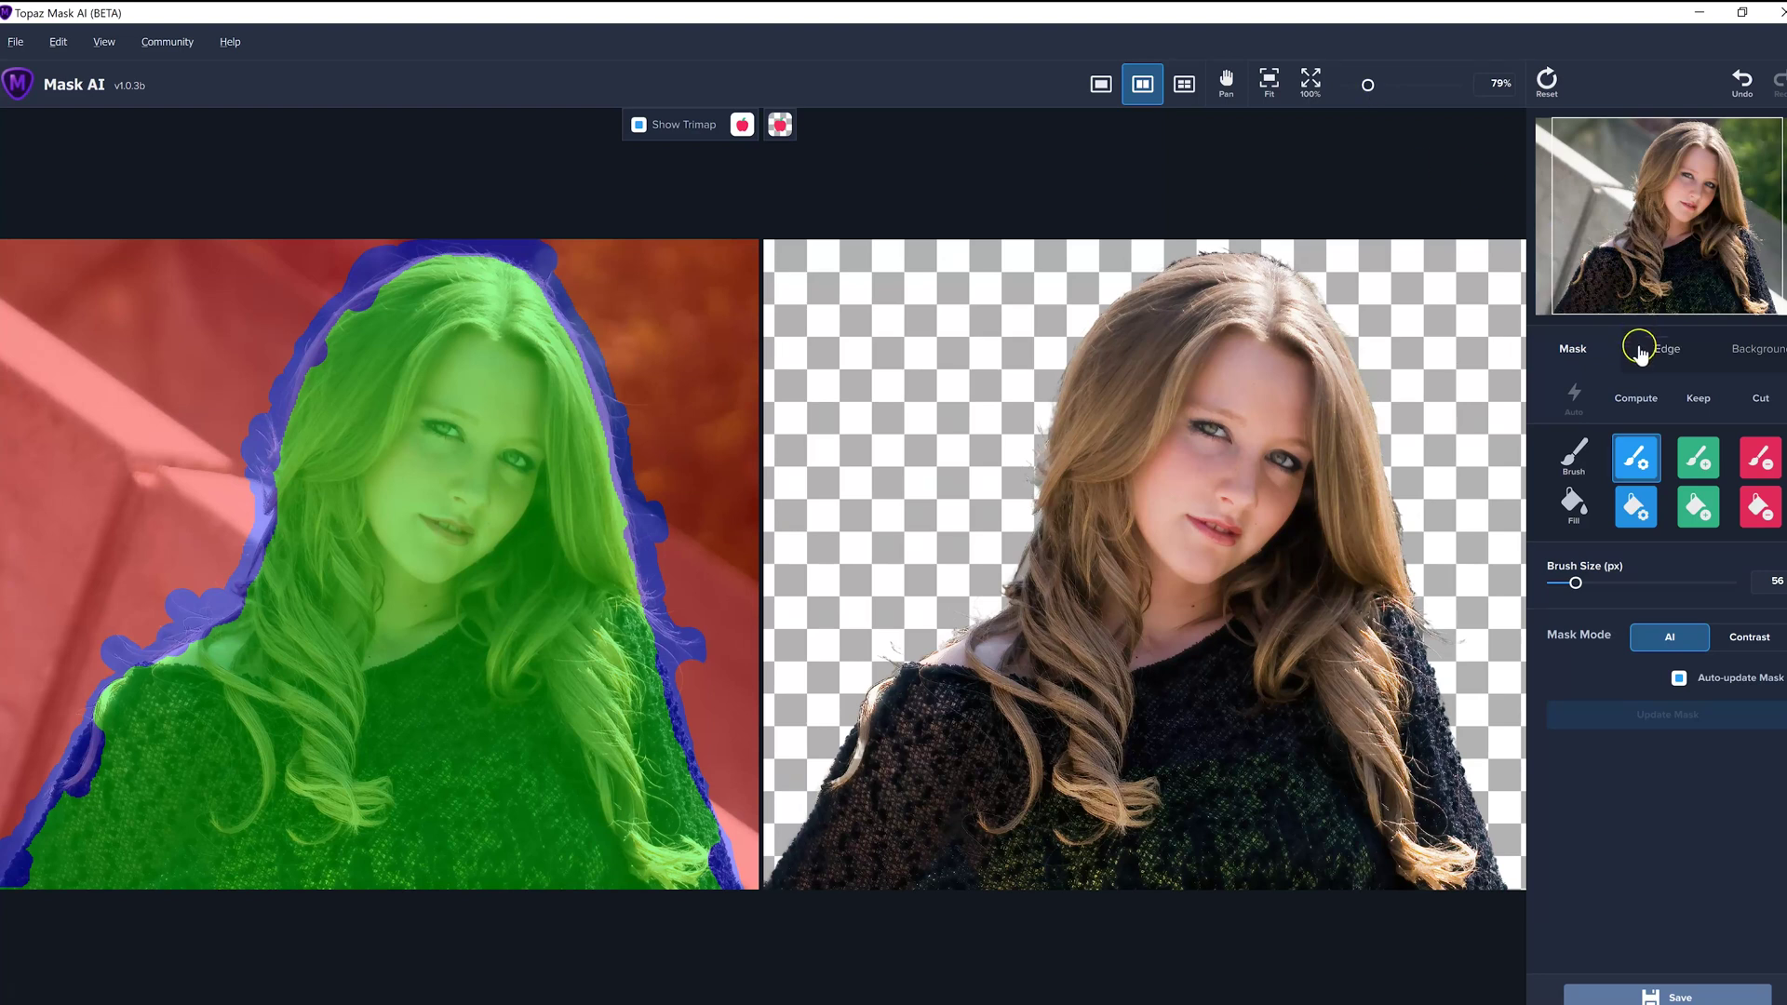
click(1733, 349)
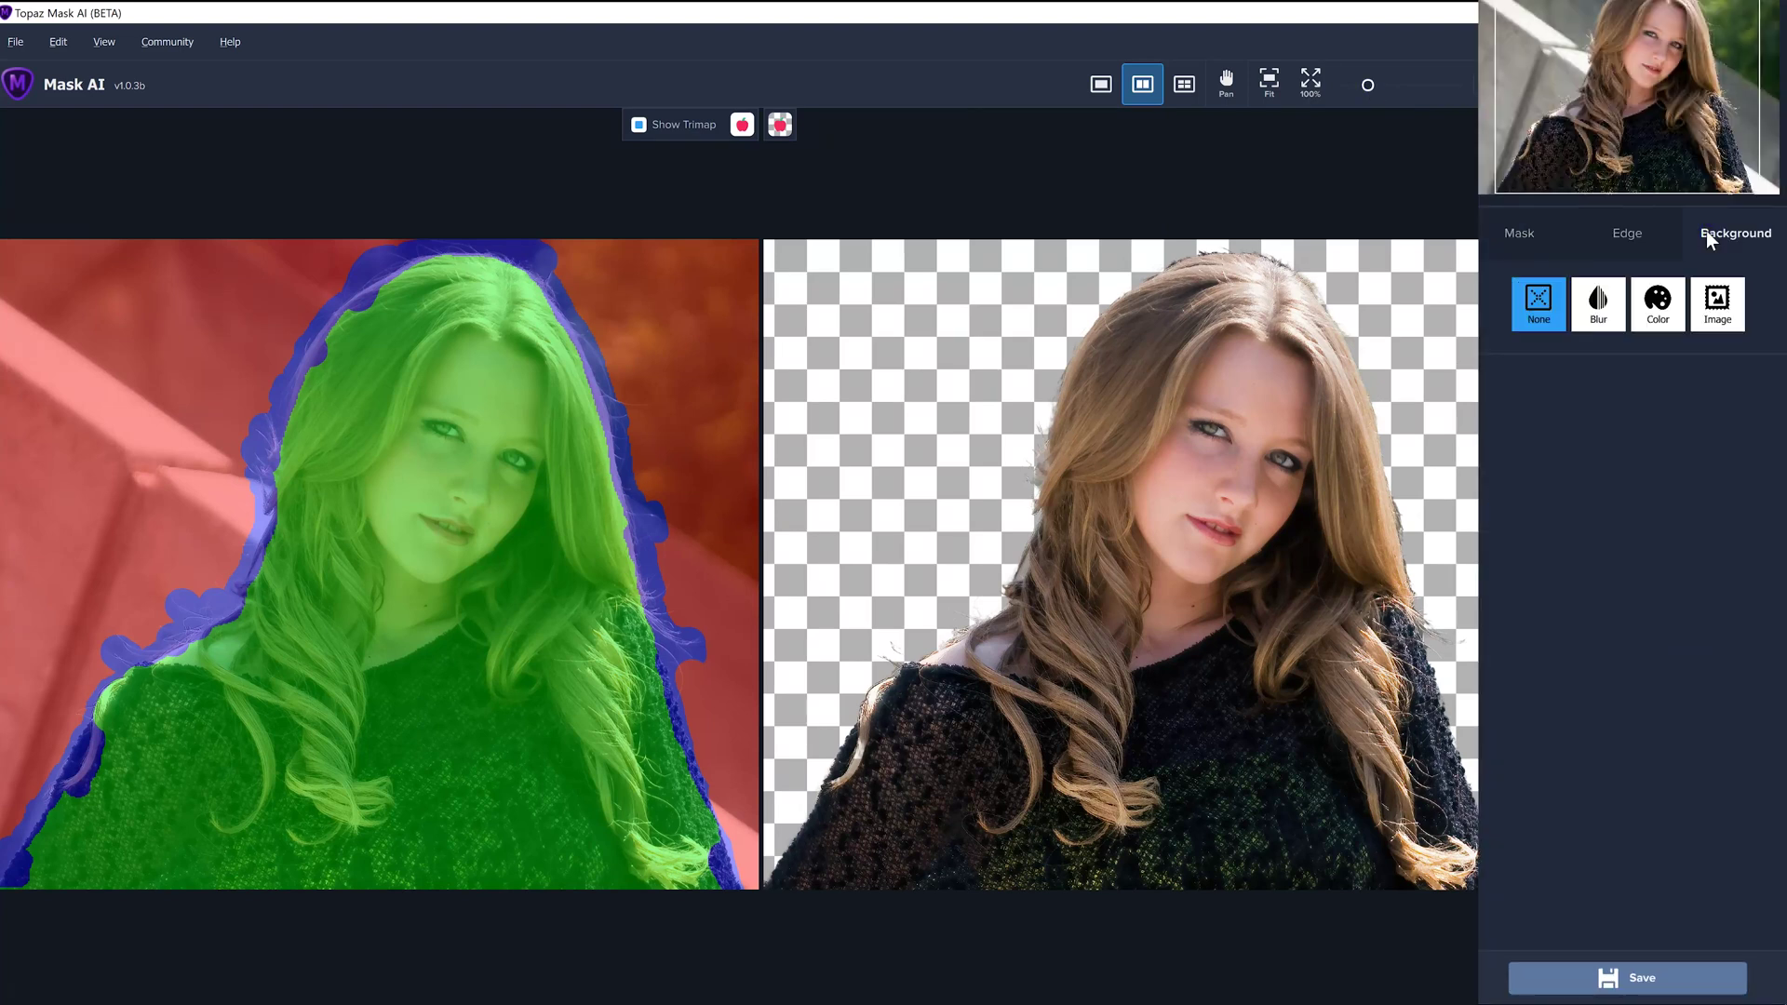
click(1597, 318)
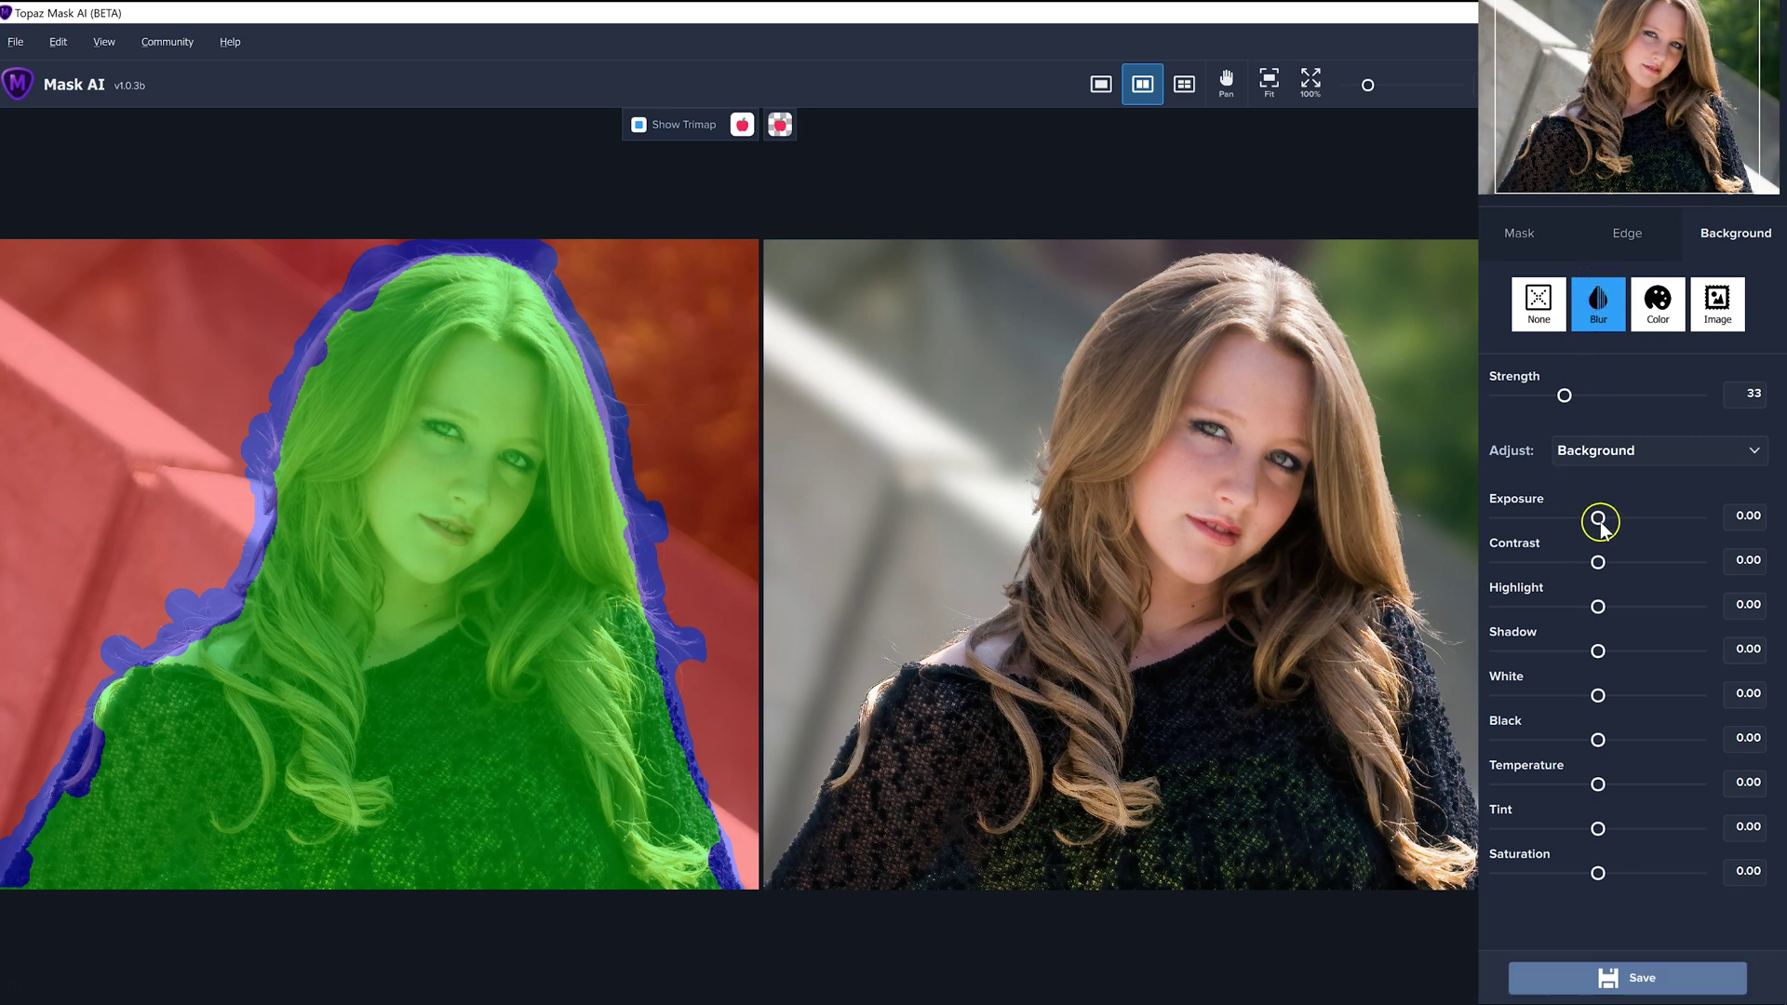
mouse_move(1564, 395)
mouse_down()
mouse_move(1501, 395)
mouse_move(1653, 403)
mouse_move(1594, 407)
mouse_up()
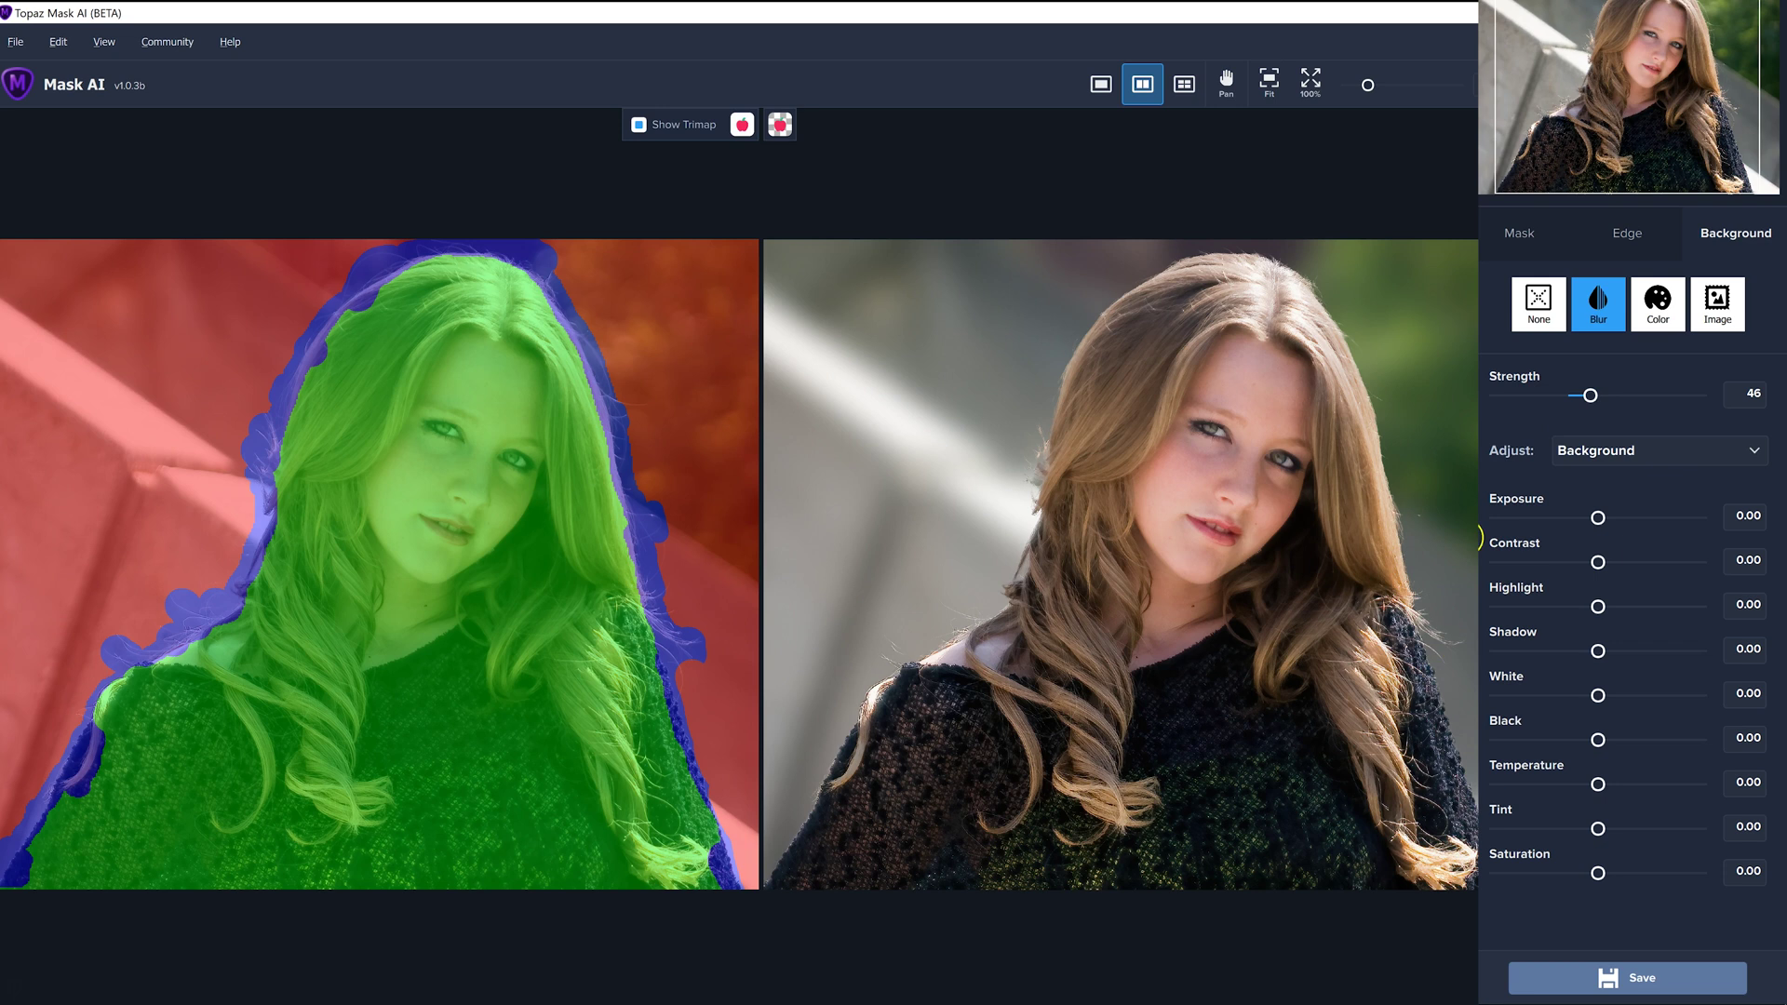
Replace the blurred background with a solid colour fill, keeping the default colour.
click(1658, 307)
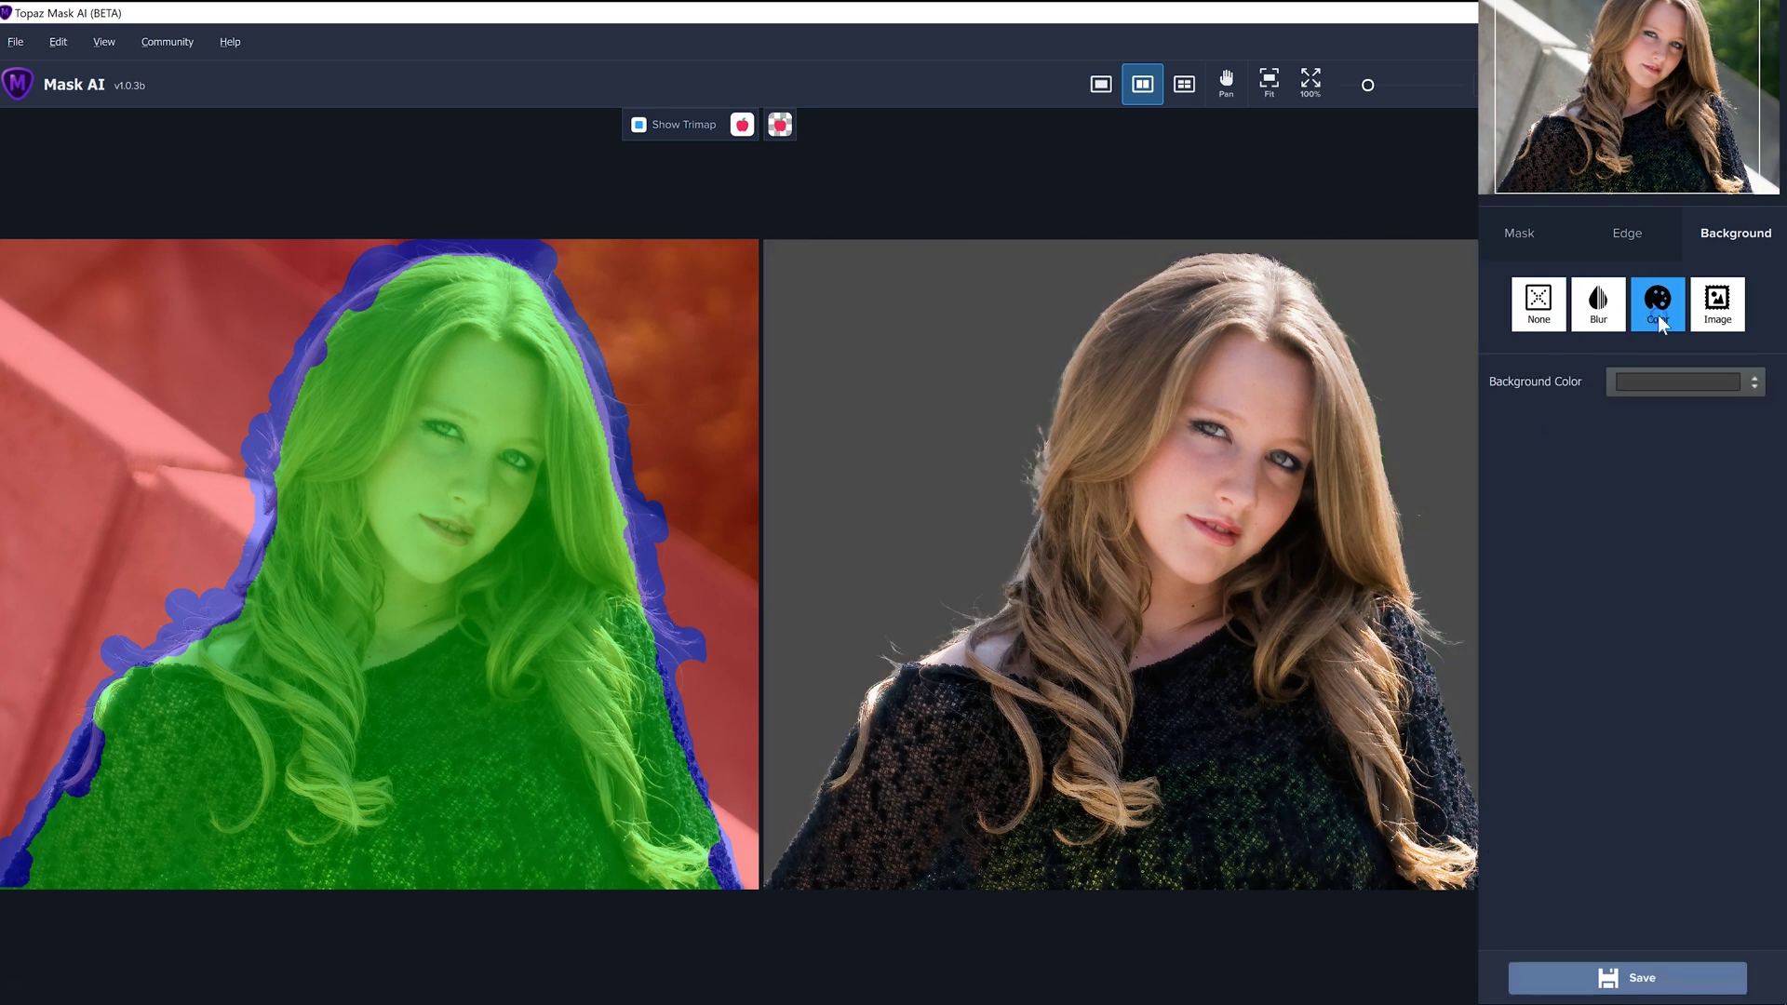
click(1624, 383)
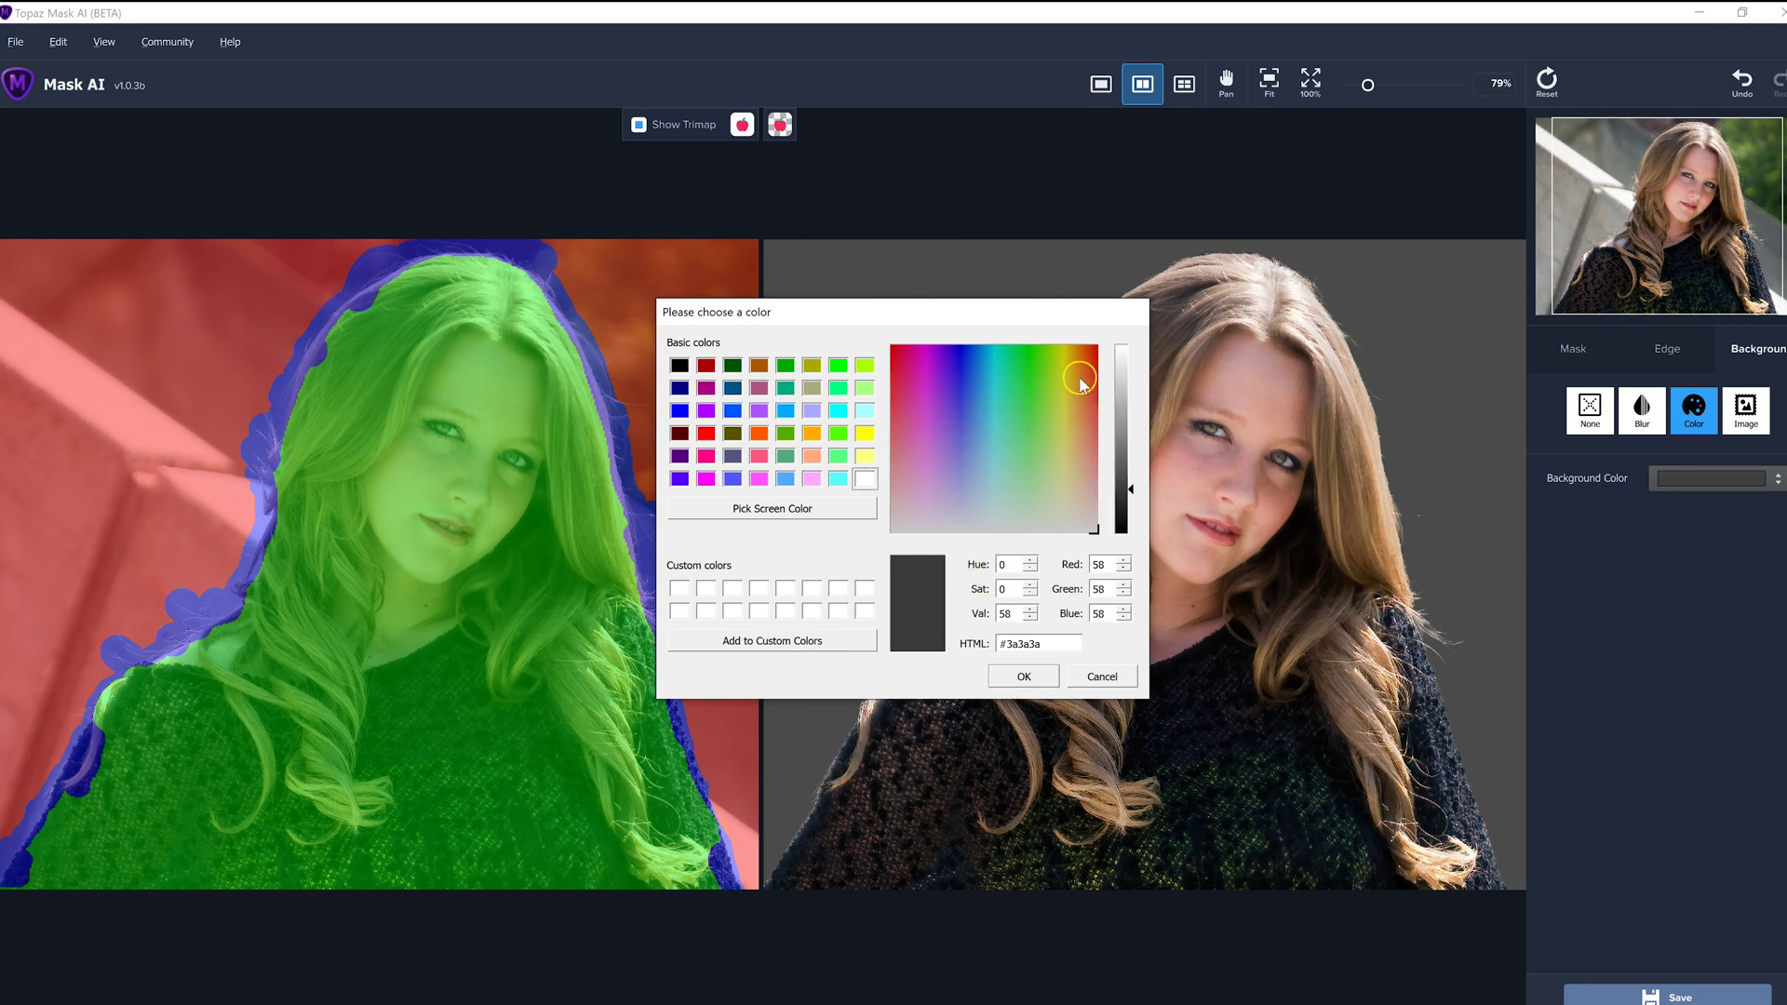
click(1090, 682)
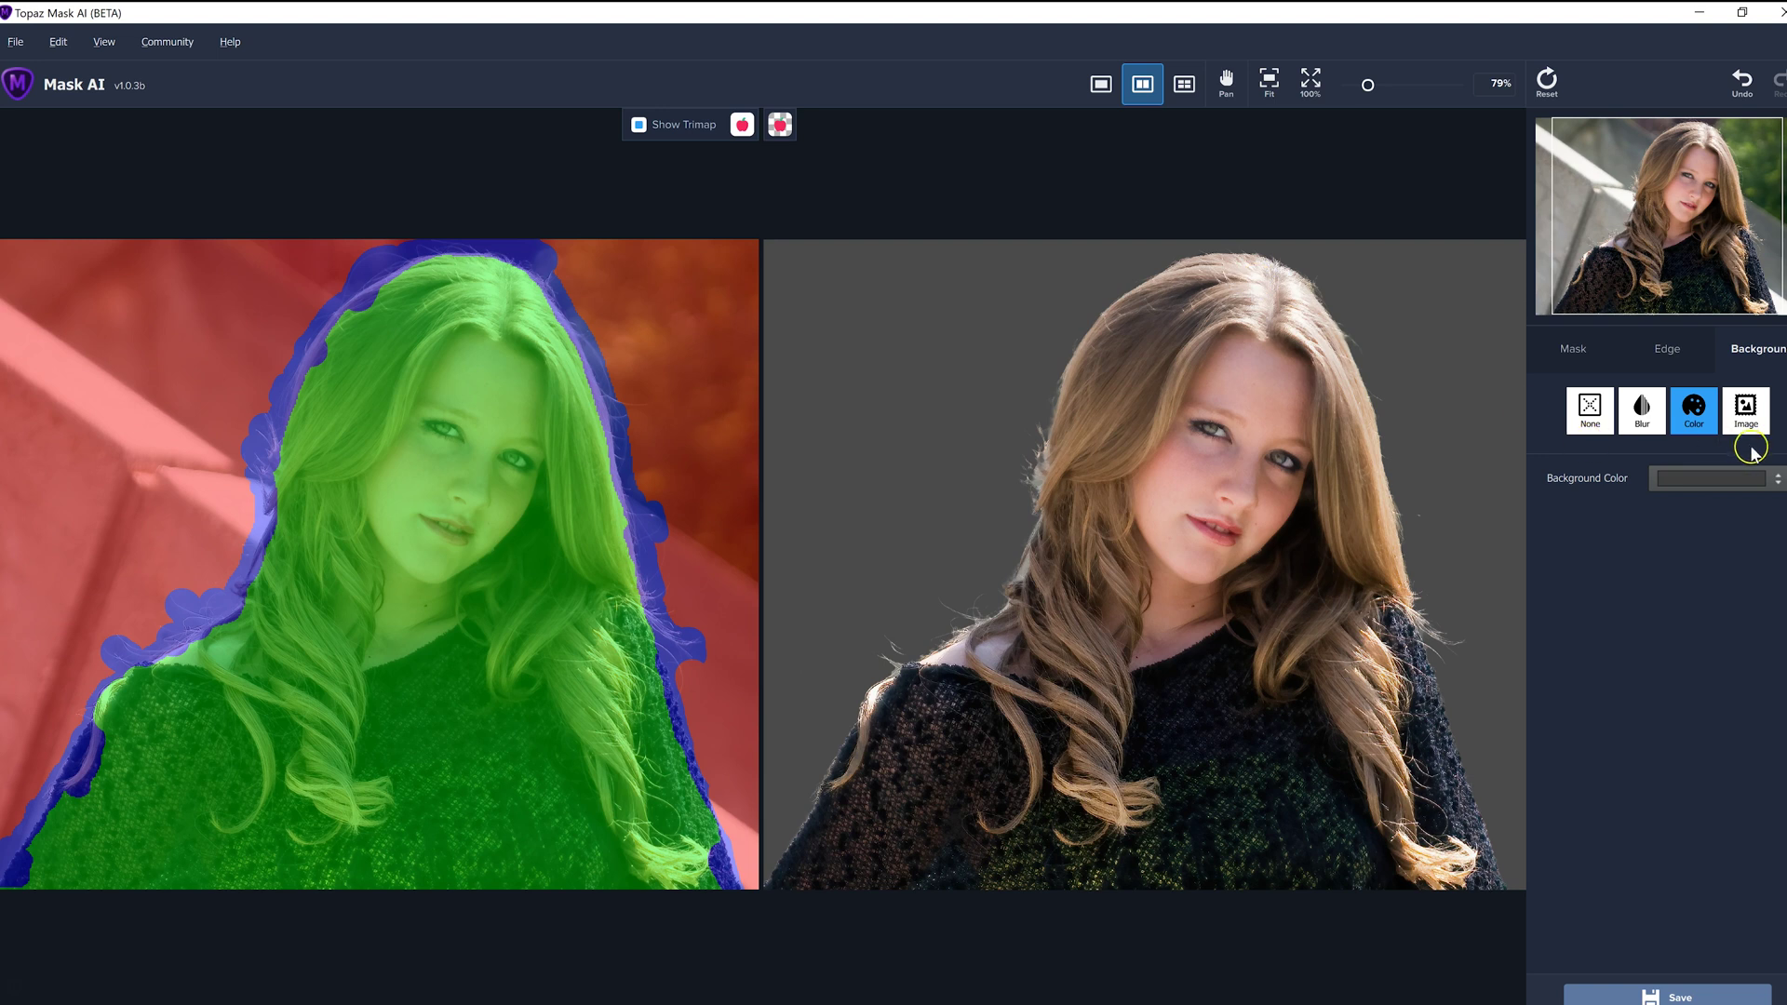
Set the background colour behind the woman to the greyish pink #c8bcc3.
click(1749, 481)
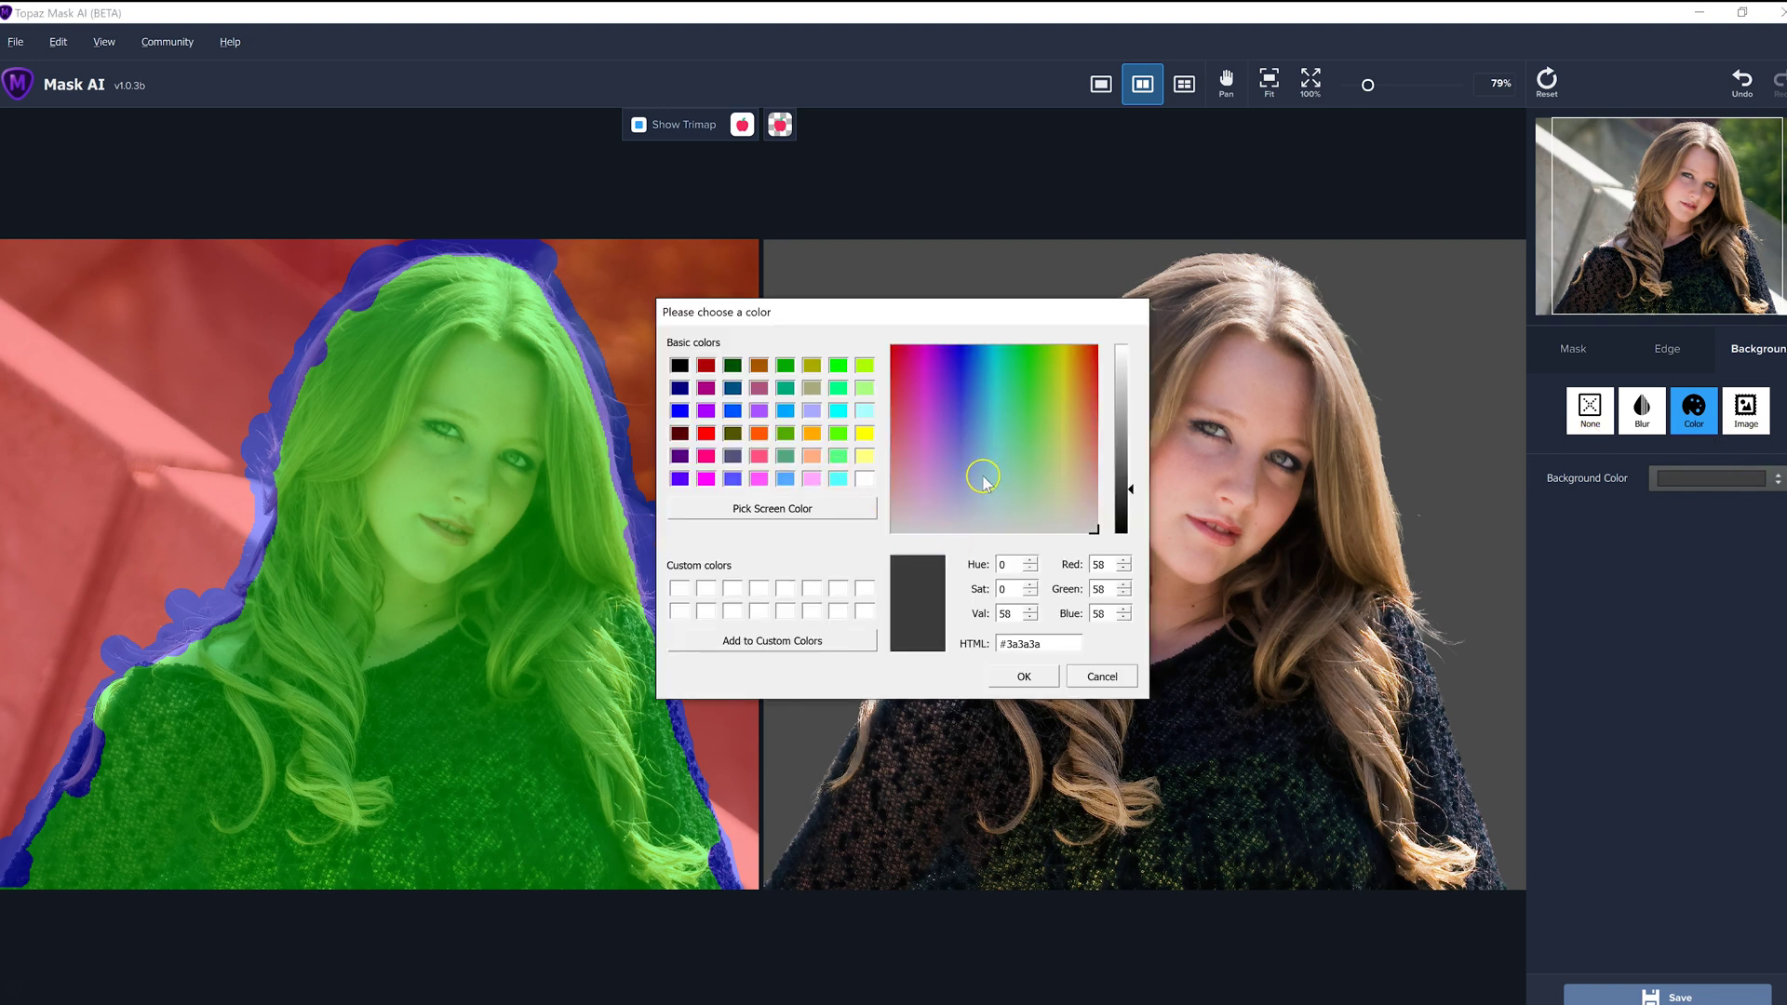
click(913, 523)
drag(1132, 491, 1131, 333)
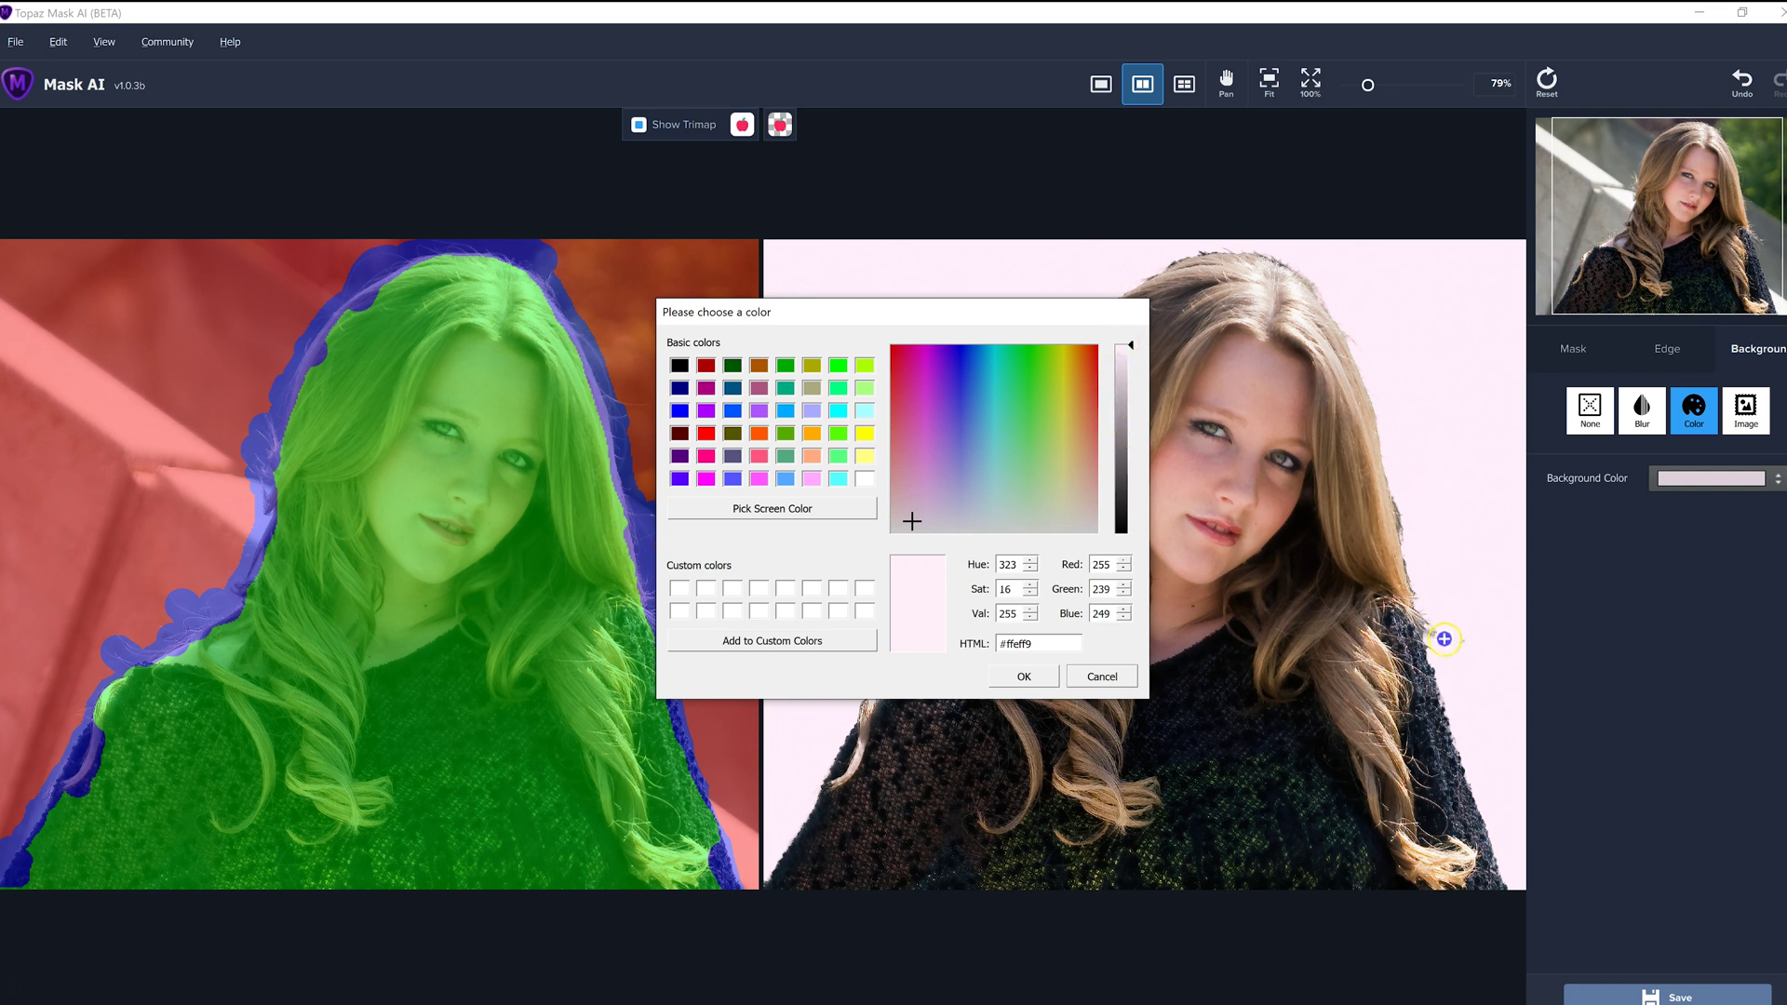
drag(1132, 347, 1130, 391)
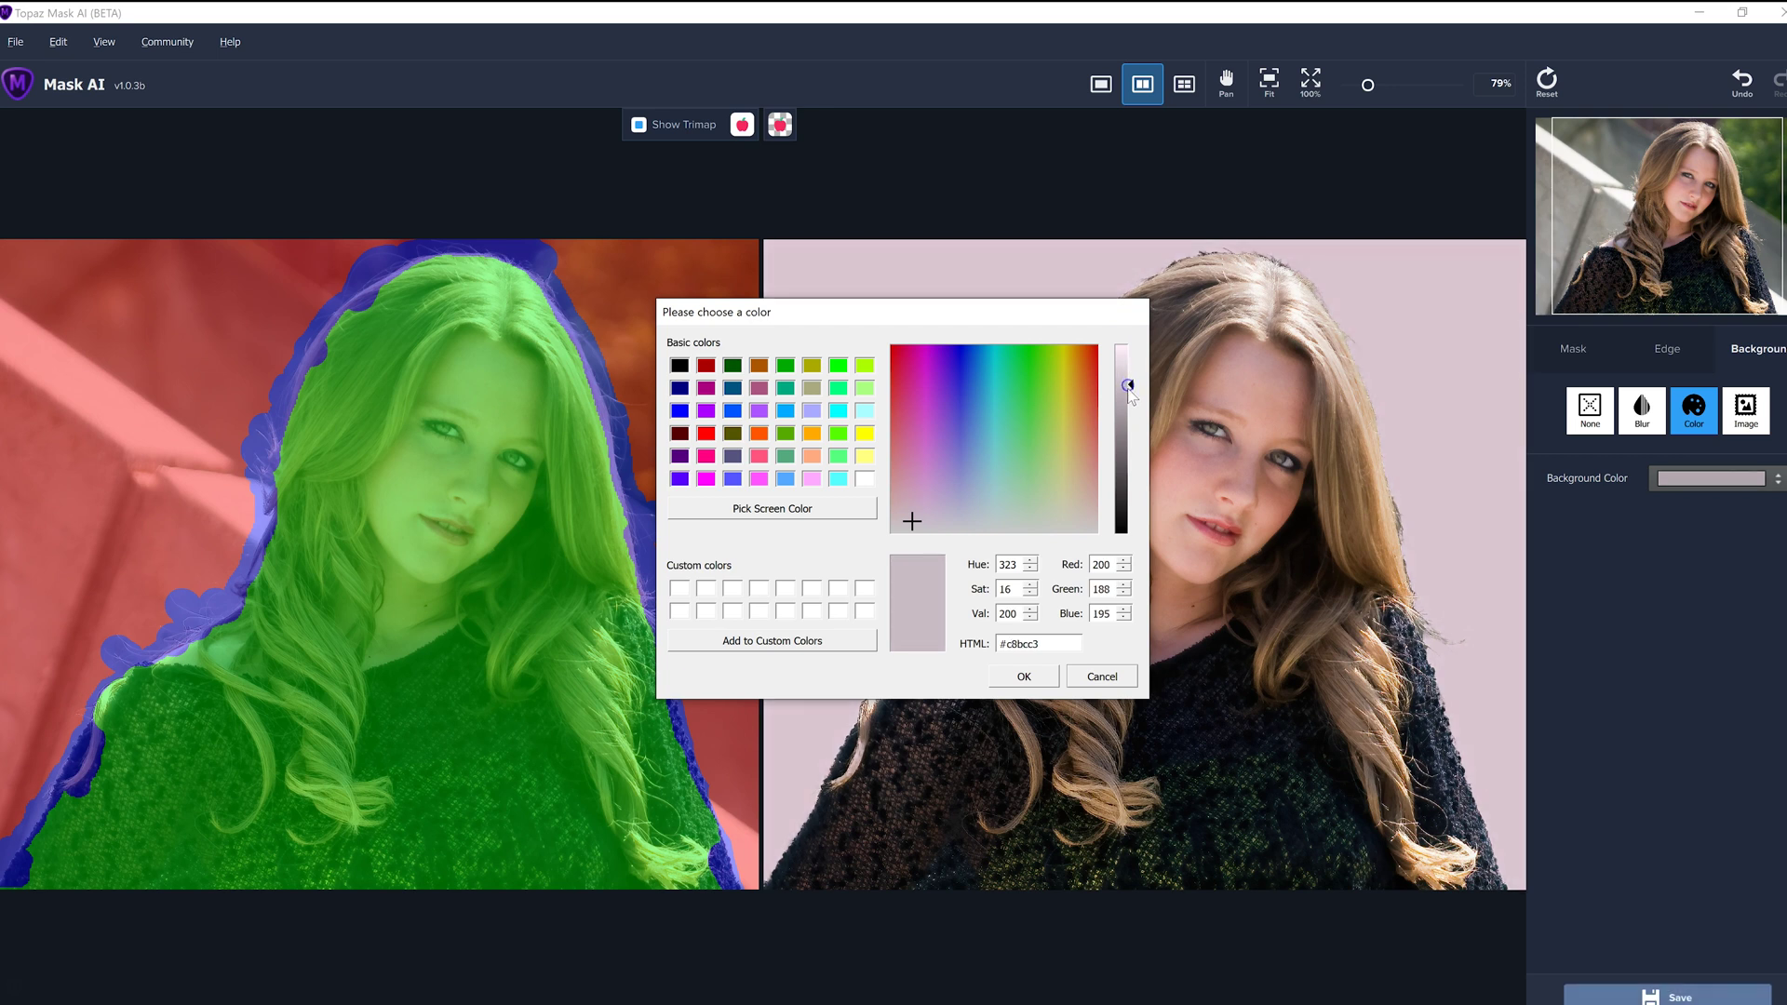
click(1043, 687)
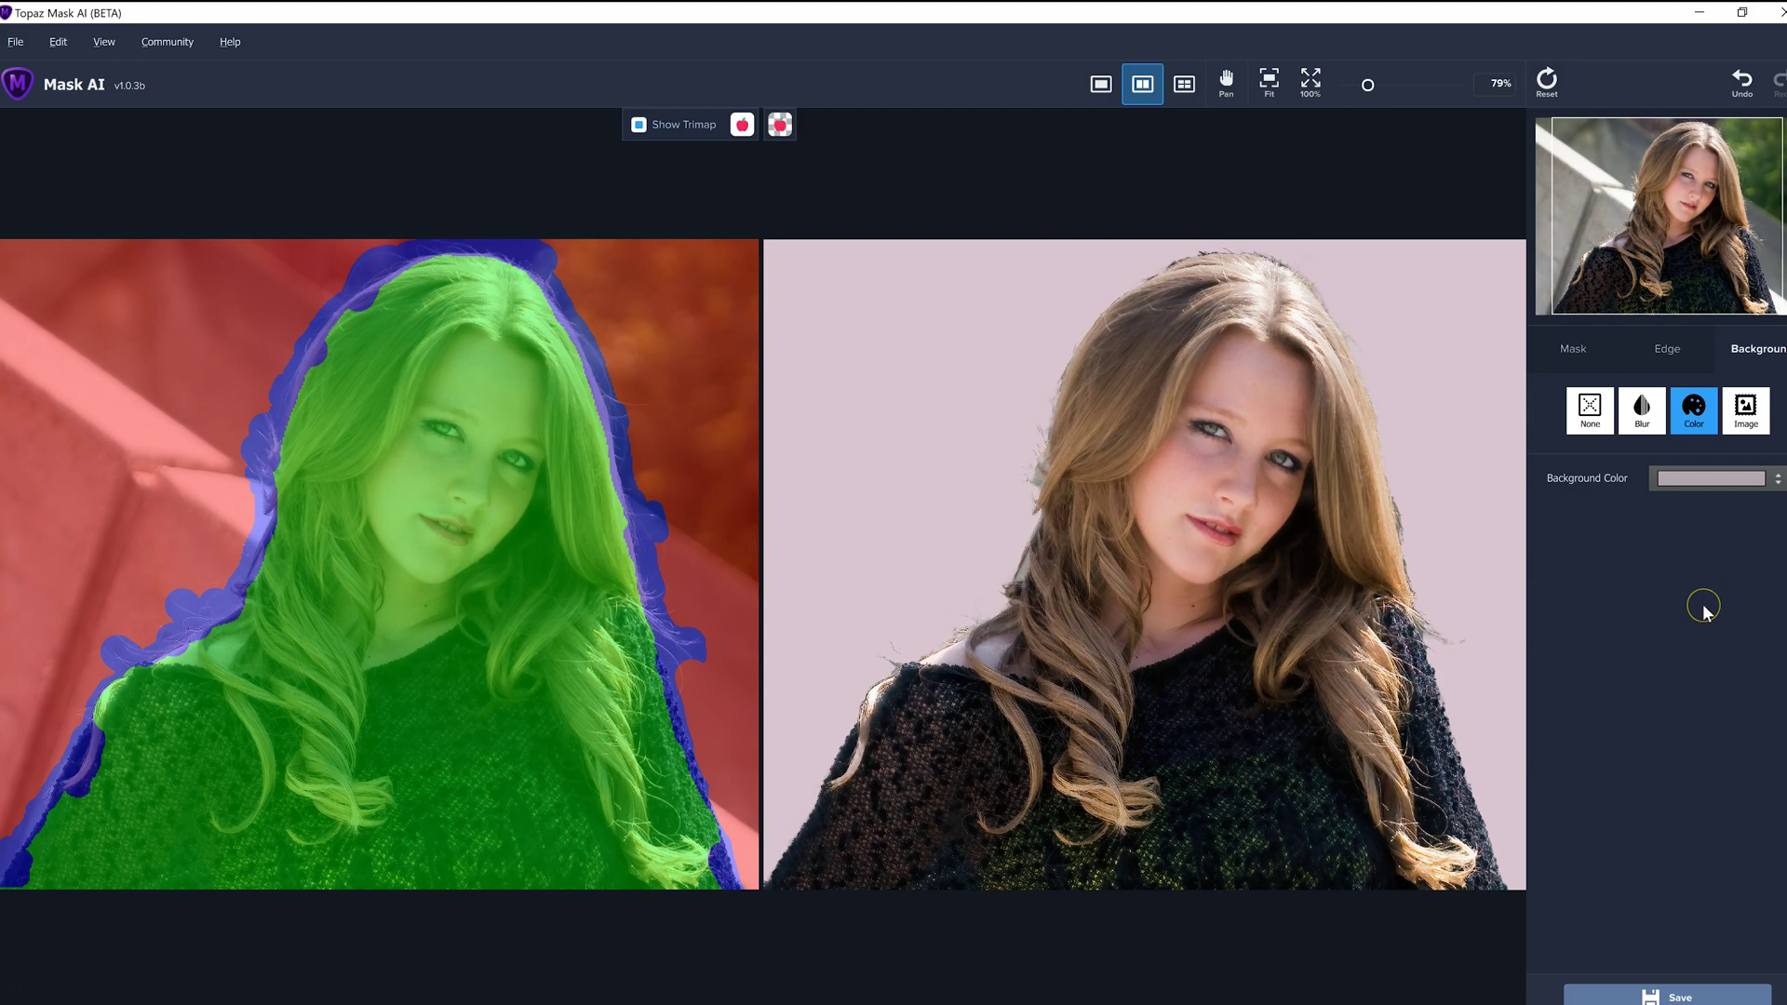